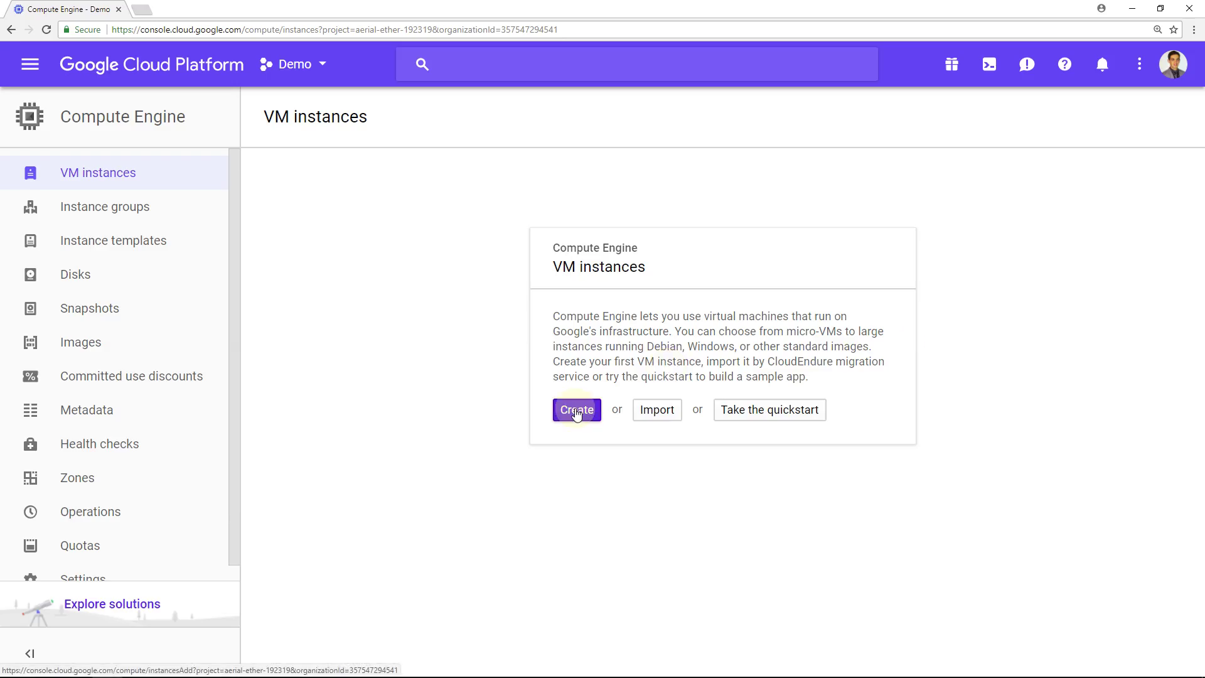
Start creating a new VM instance in Google Cloud Console.
click(575, 412)
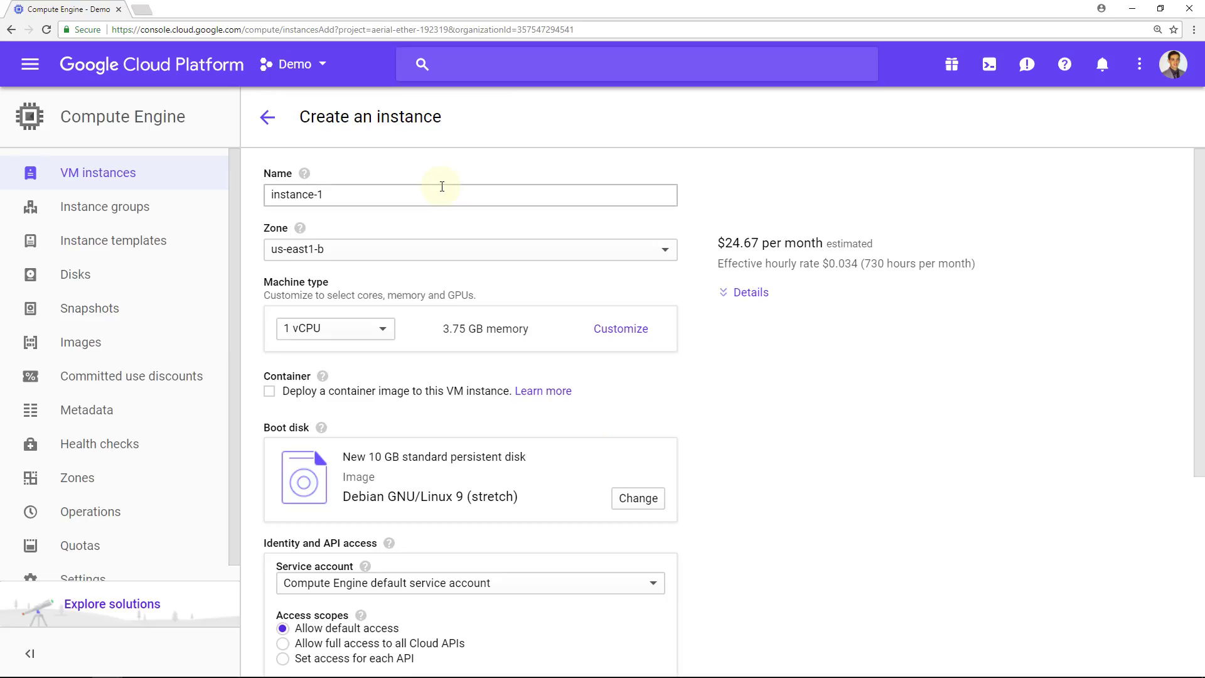
Name the instance demo-bloombase-storesafe, place it in us-west1-a, and keep a 1 vCPU machine.
drag(437, 190, 173, 195)
text(demo)
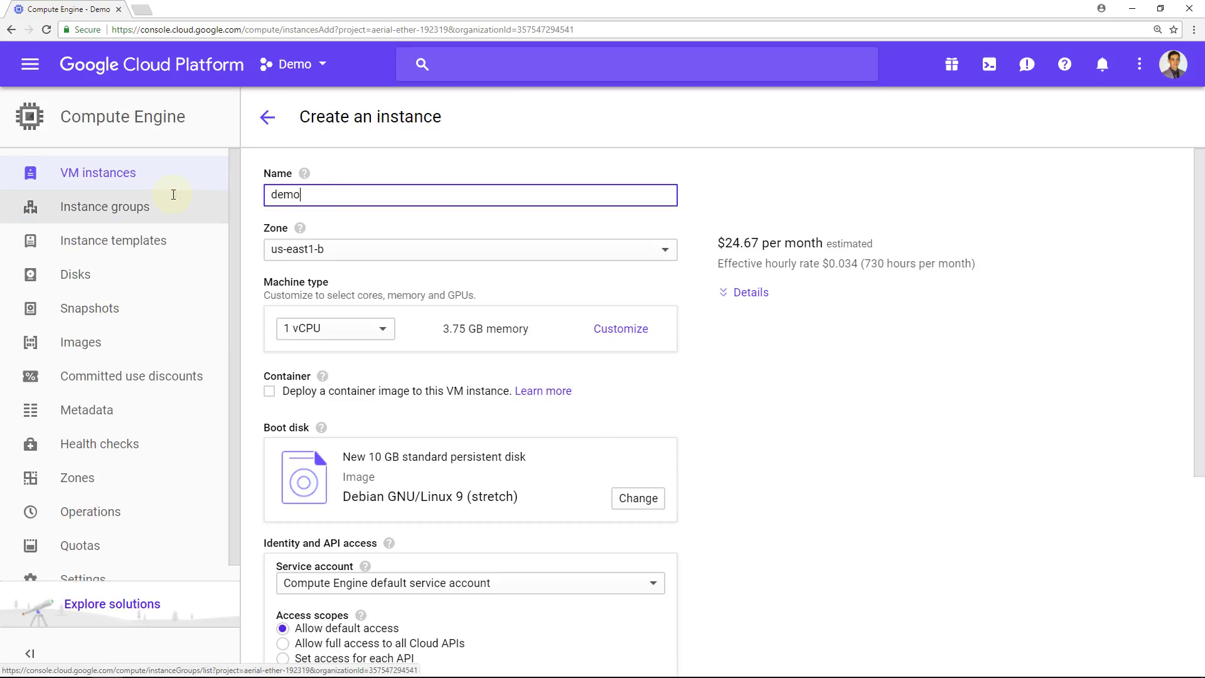
text(-bloombase-storesafe)
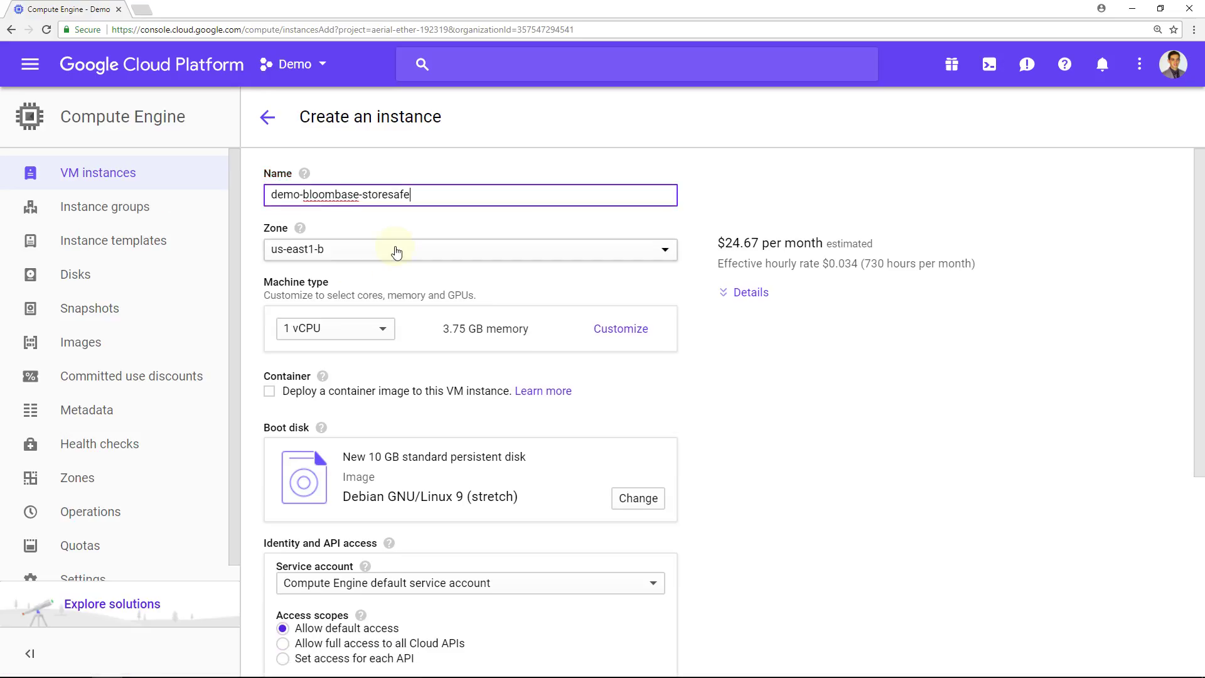
click(395, 249)
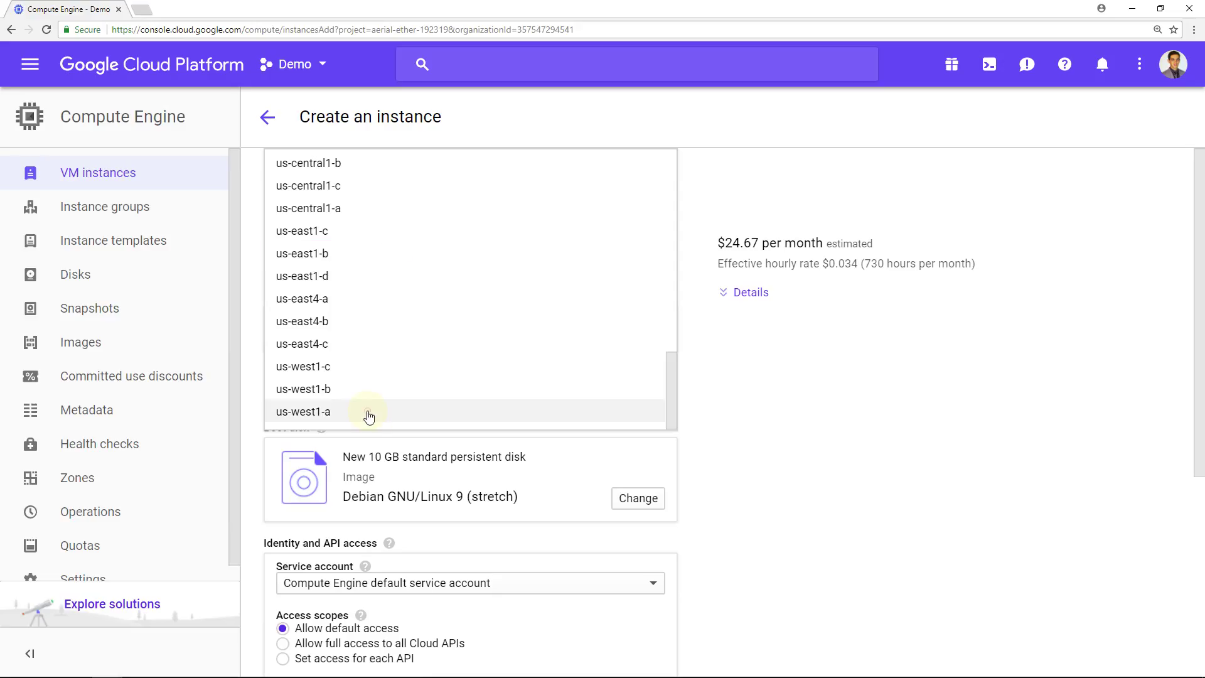
click(367, 413)
click(364, 339)
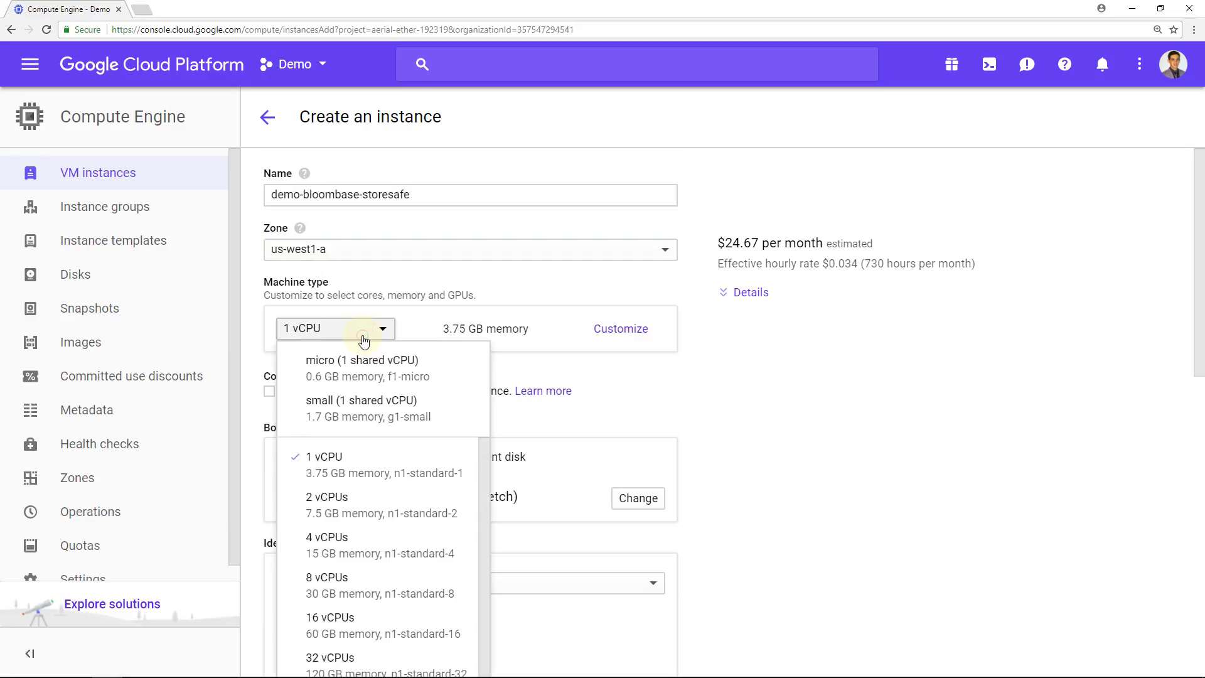
click(347, 462)
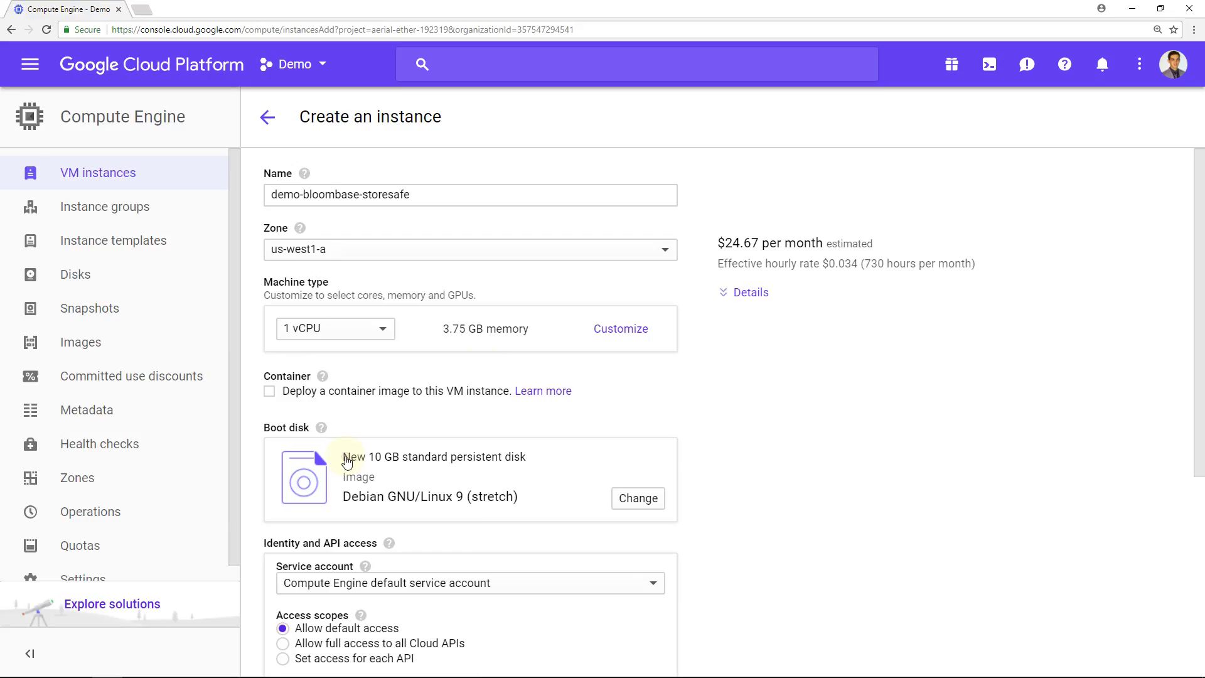
scroll(484, 368, down, 3)
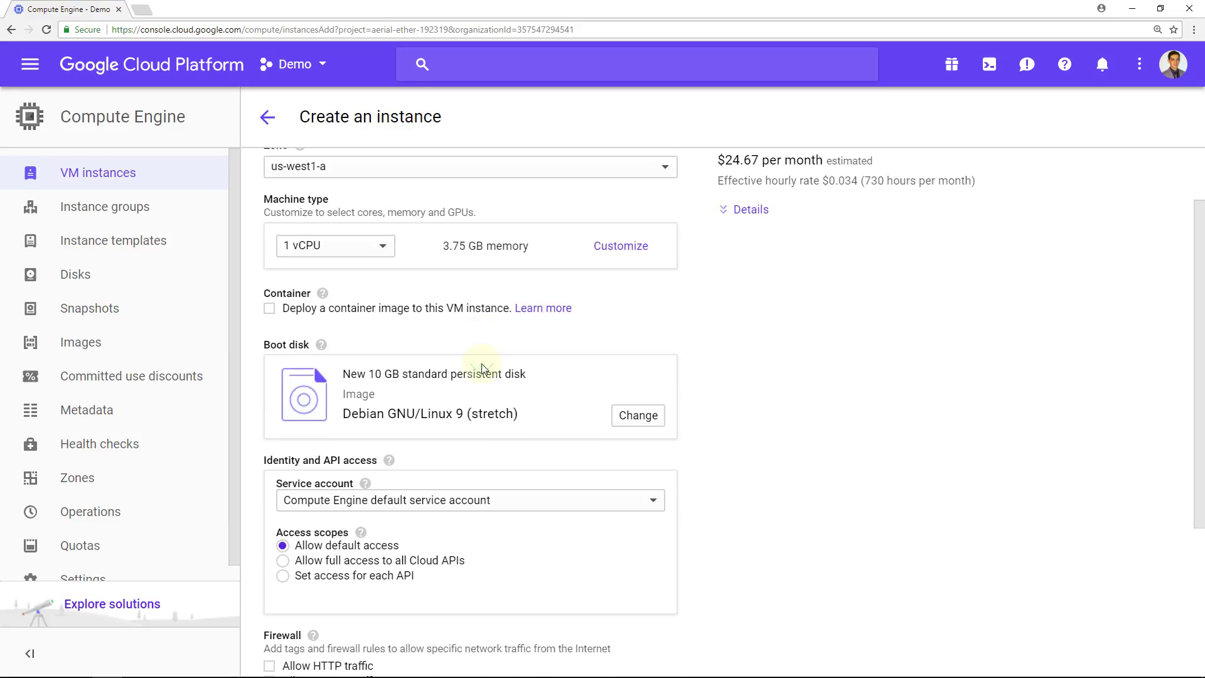
click(638, 326)
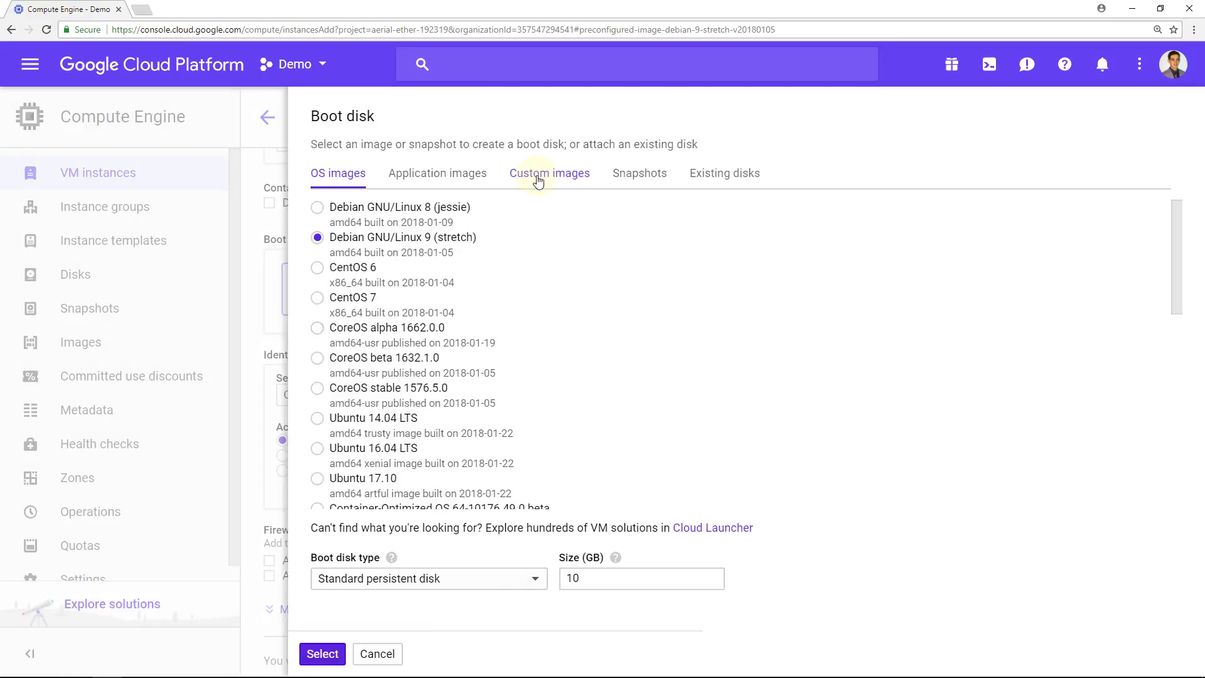
Use Bloombase custom image bloombase-storesafe-3-4-7-0-el7-x86-64 with a 10 GB boot disk.
click(537, 181)
click(530, 223)
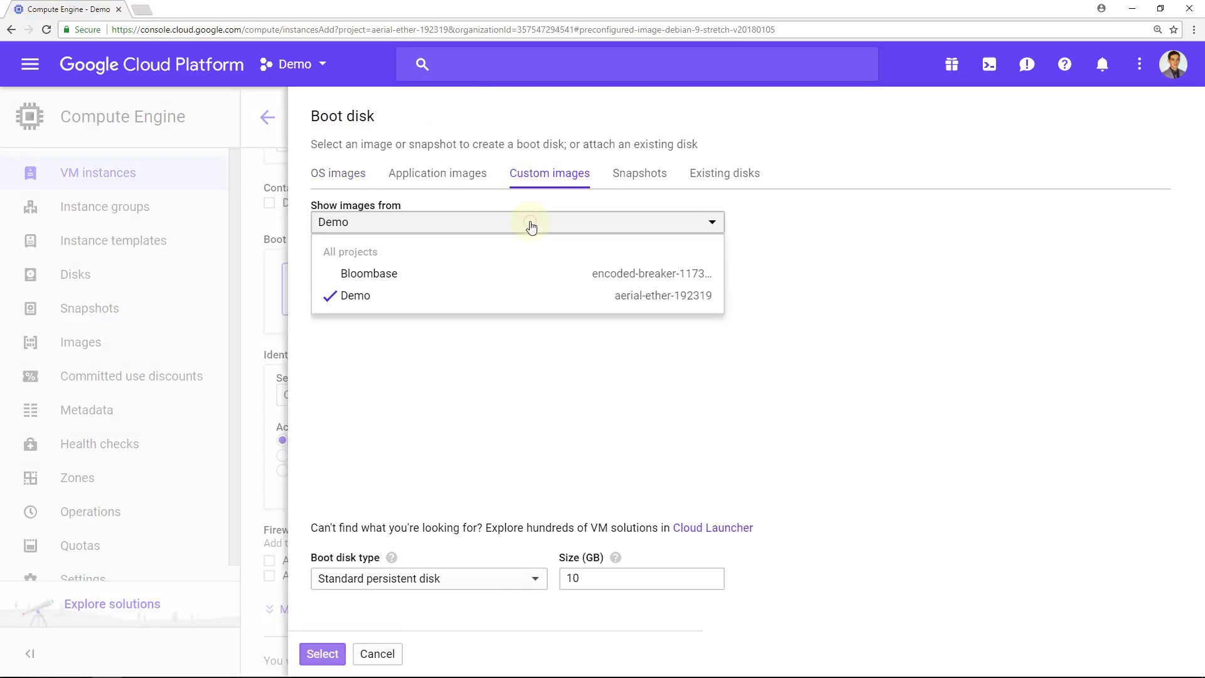
click(505, 280)
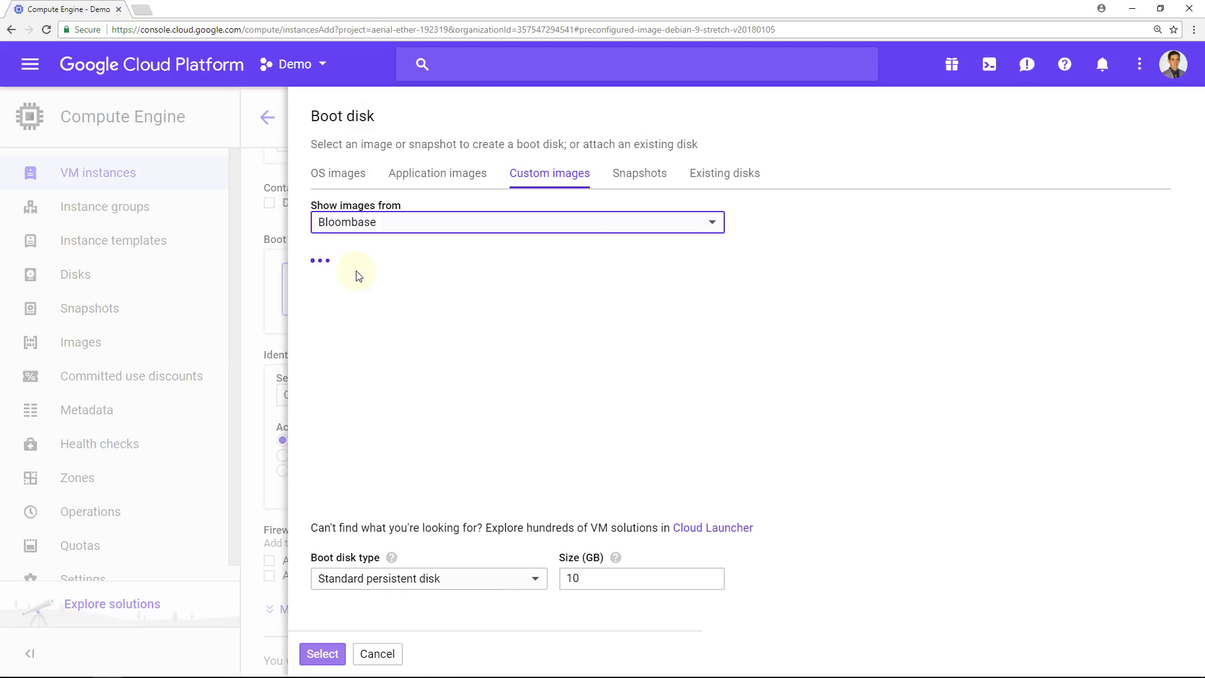
click(317, 256)
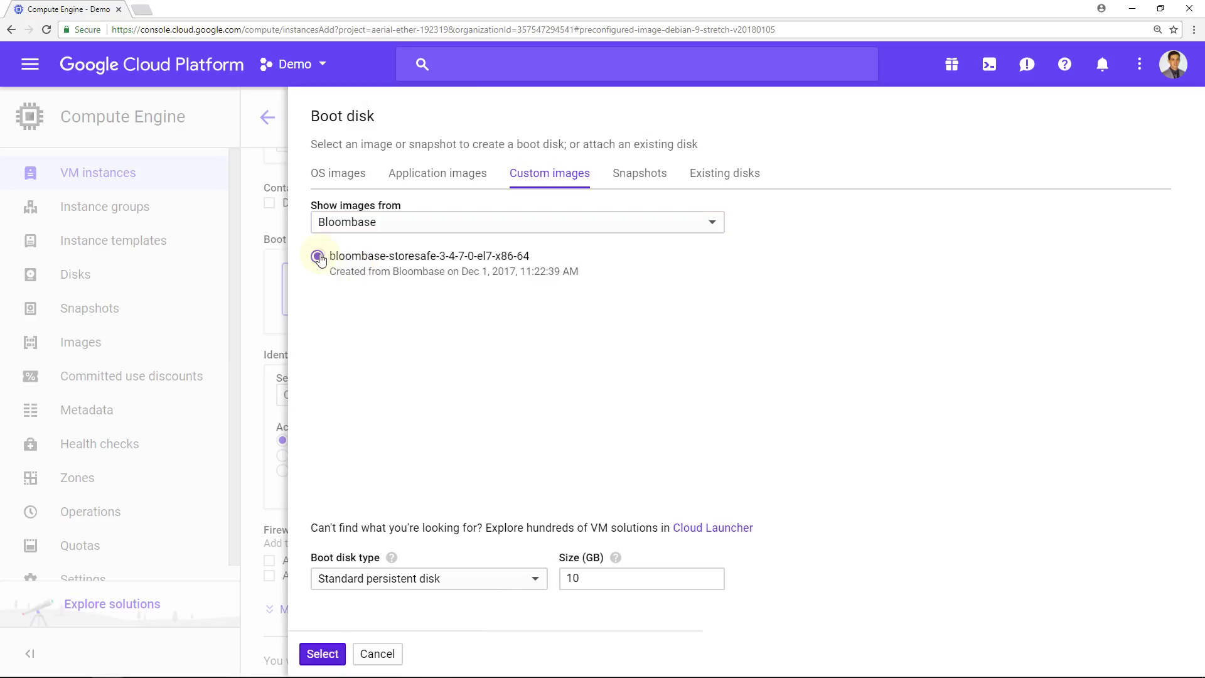
click(696, 586)
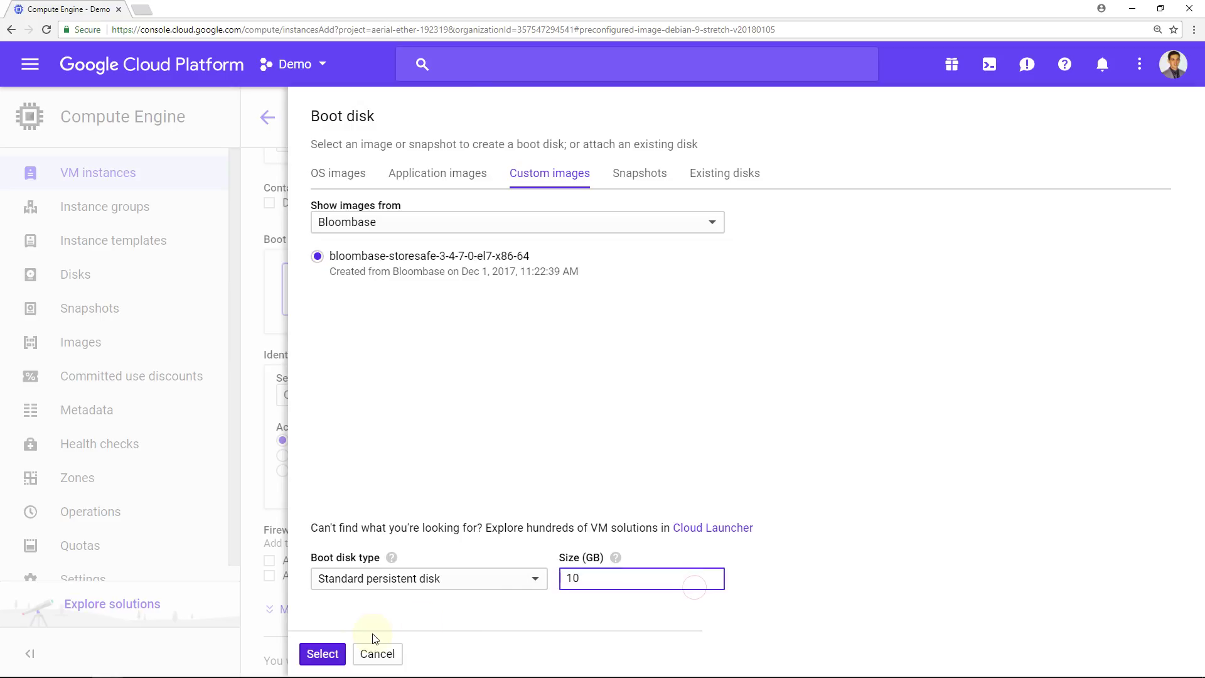
click(335, 653)
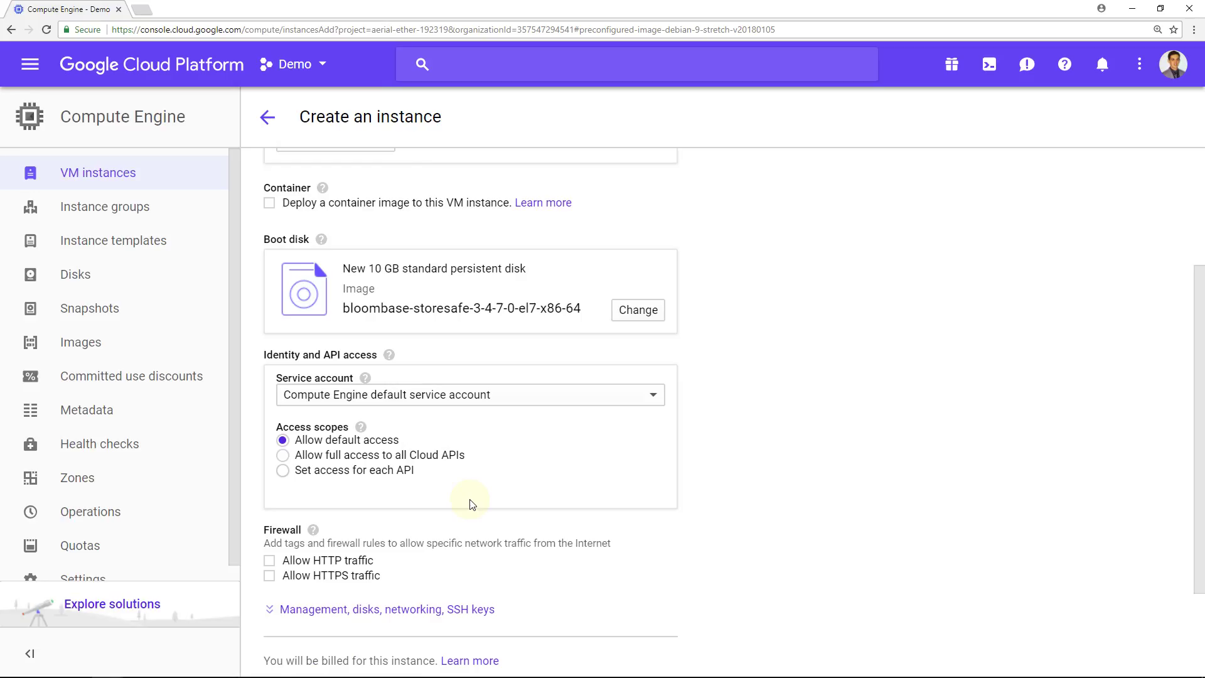
Allow HTTPS traffic and expand the management, disk and networking settings.
scroll(471, 505, down, 1)
click(270, 513)
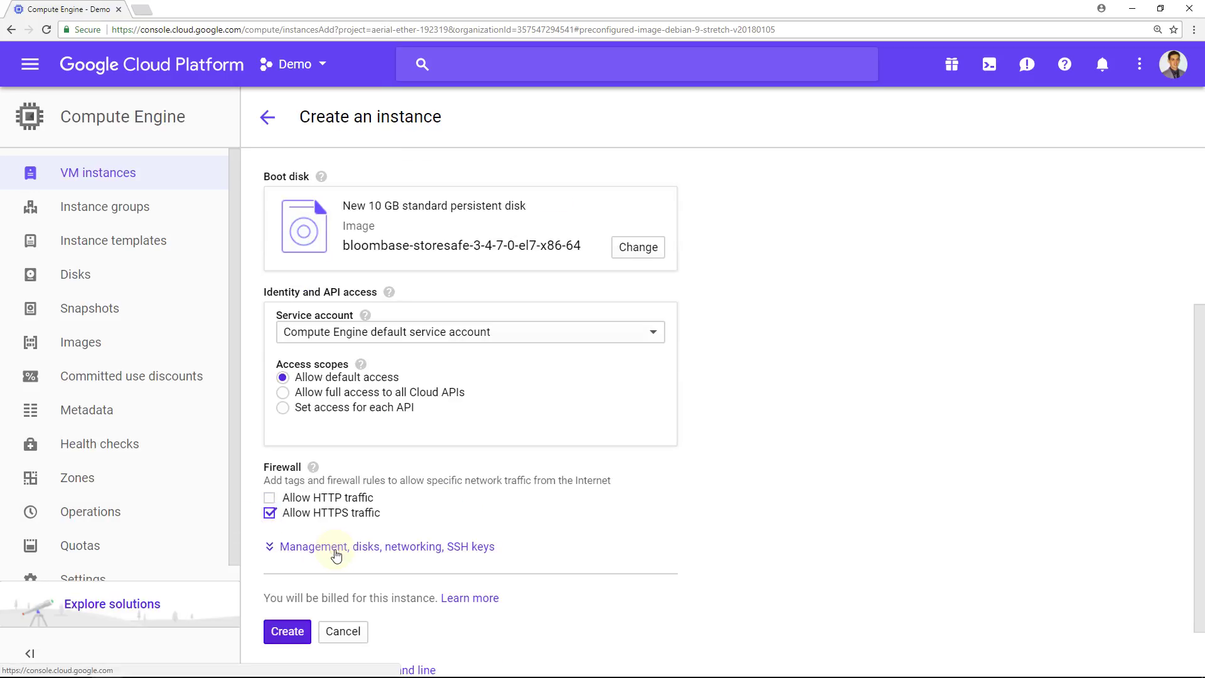
click(336, 552)
scroll(401, 376, down, 4)
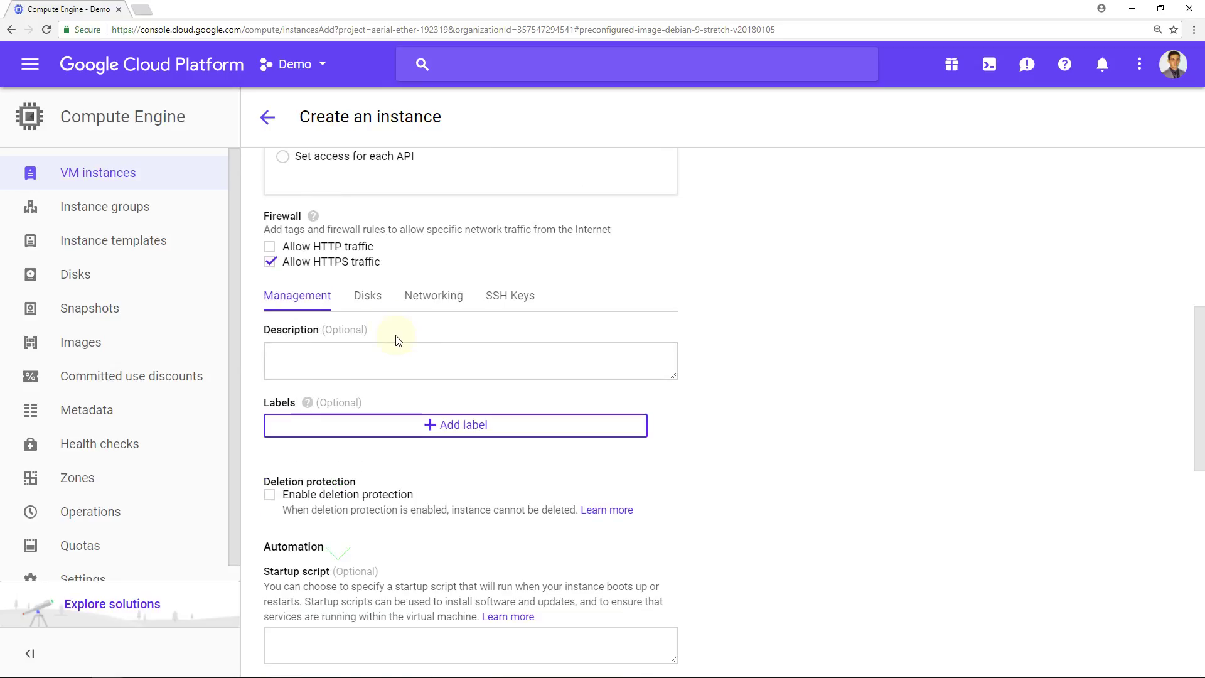
click(372, 296)
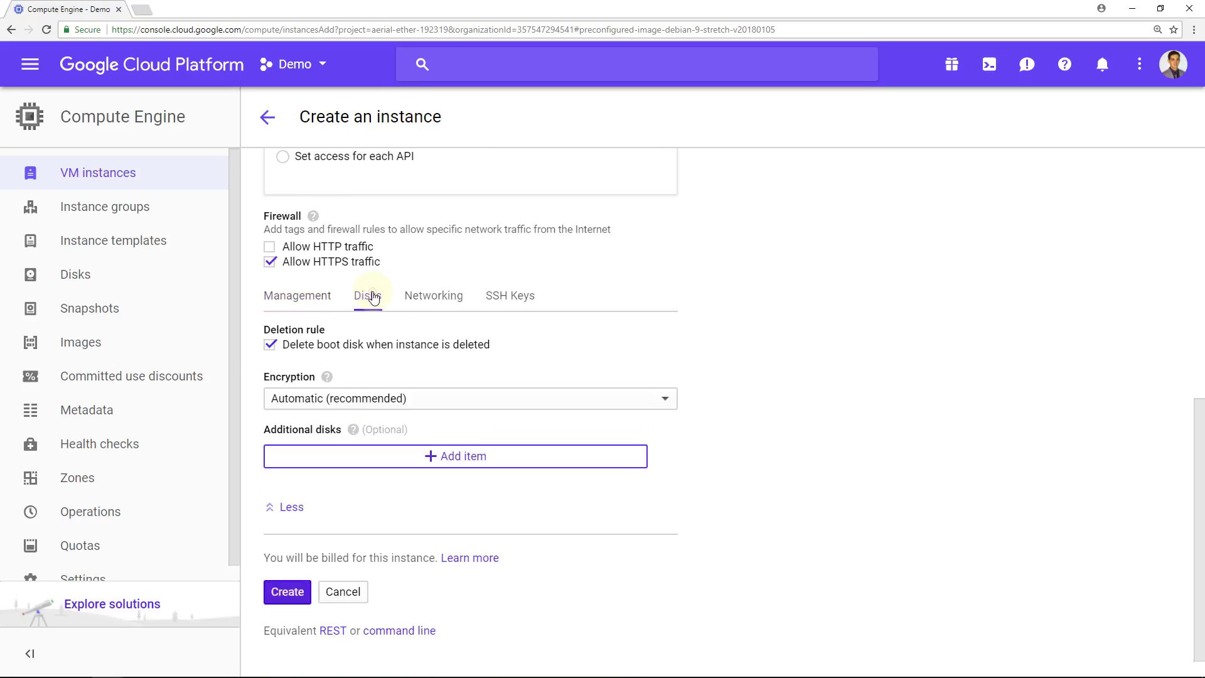
click(419, 303)
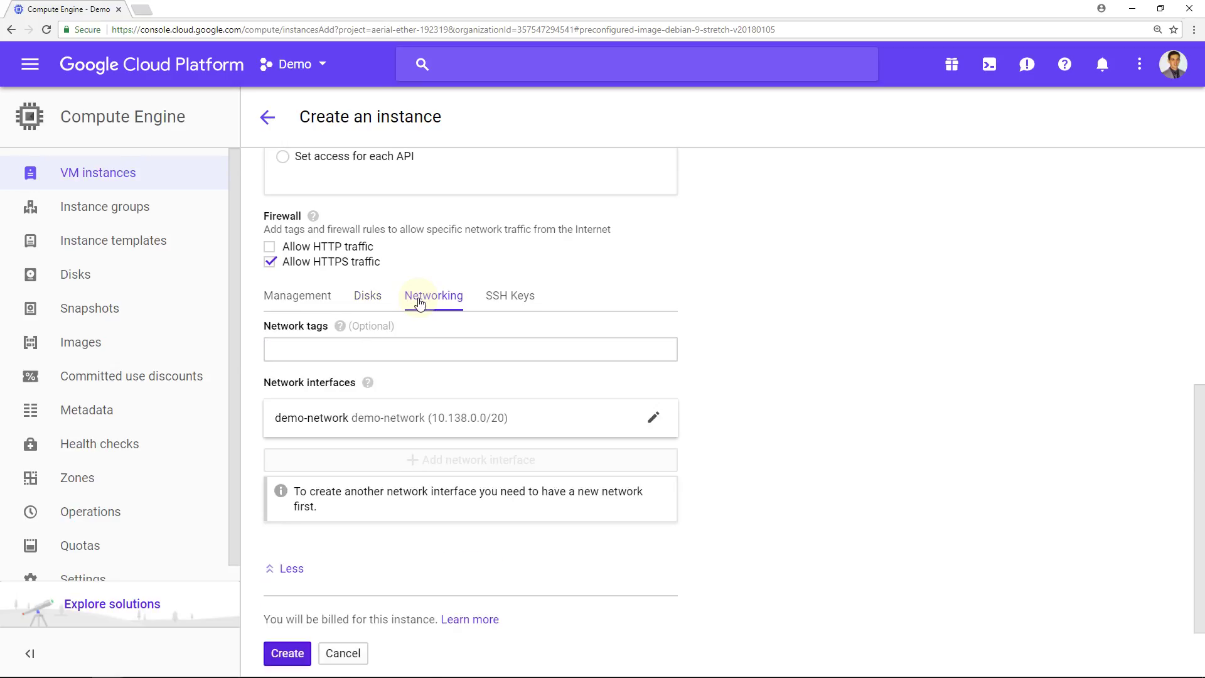
Give the demo-network interface an ephemeral external IP and create the instance.
click(445, 427)
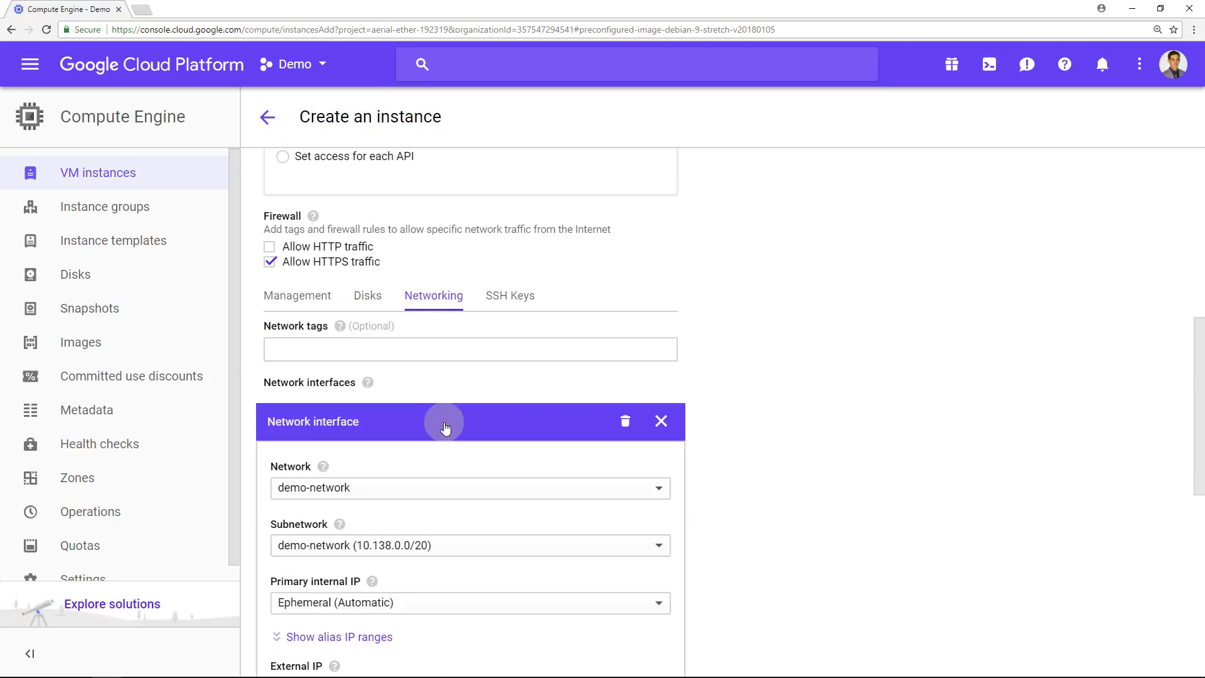
scroll(457, 537, down, 2)
scroll(457, 538, down, 1)
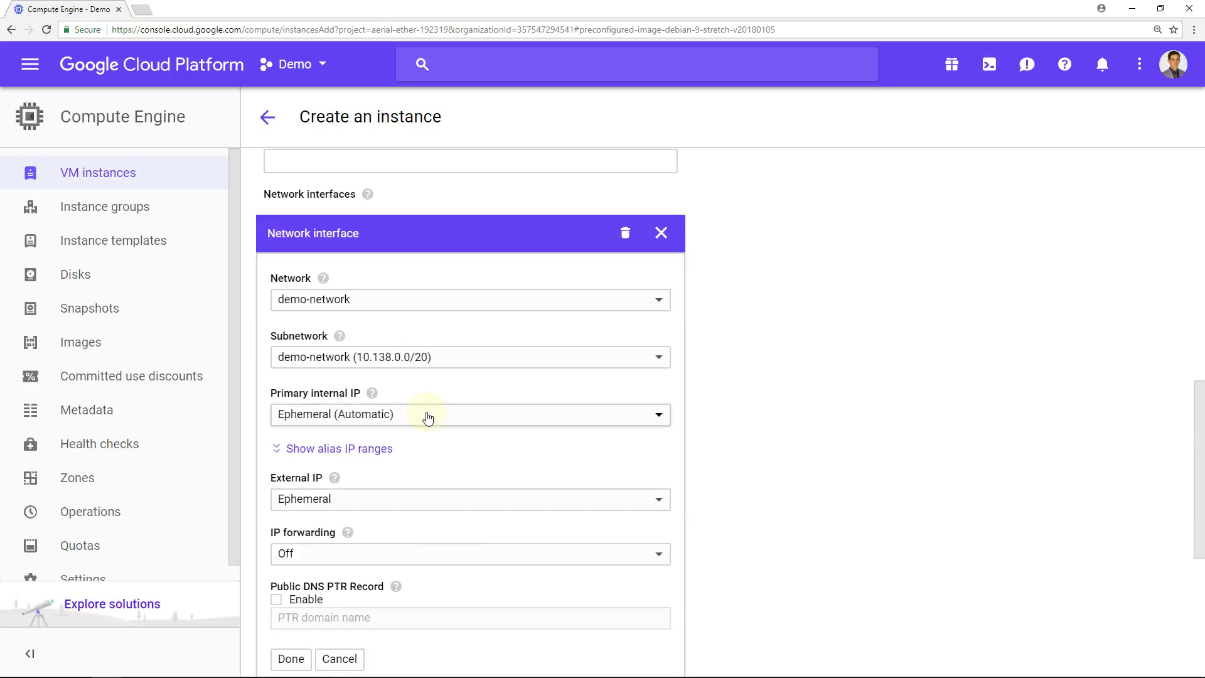
click(393, 512)
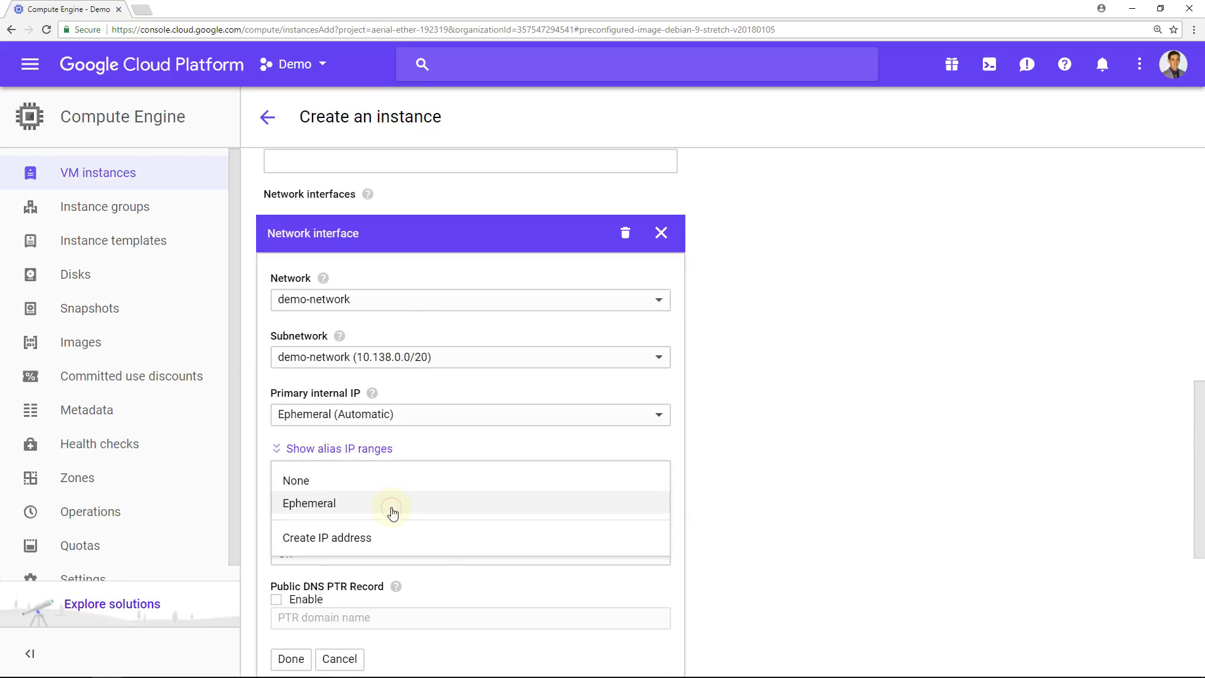
click(393, 509)
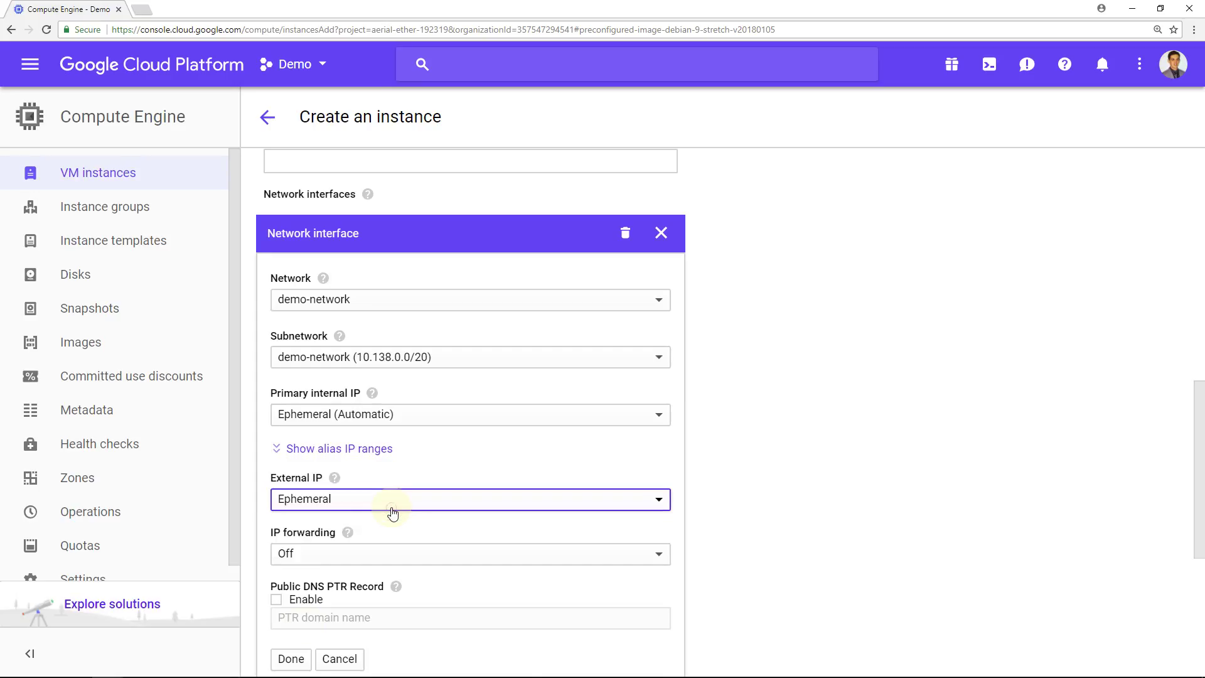
click(298, 663)
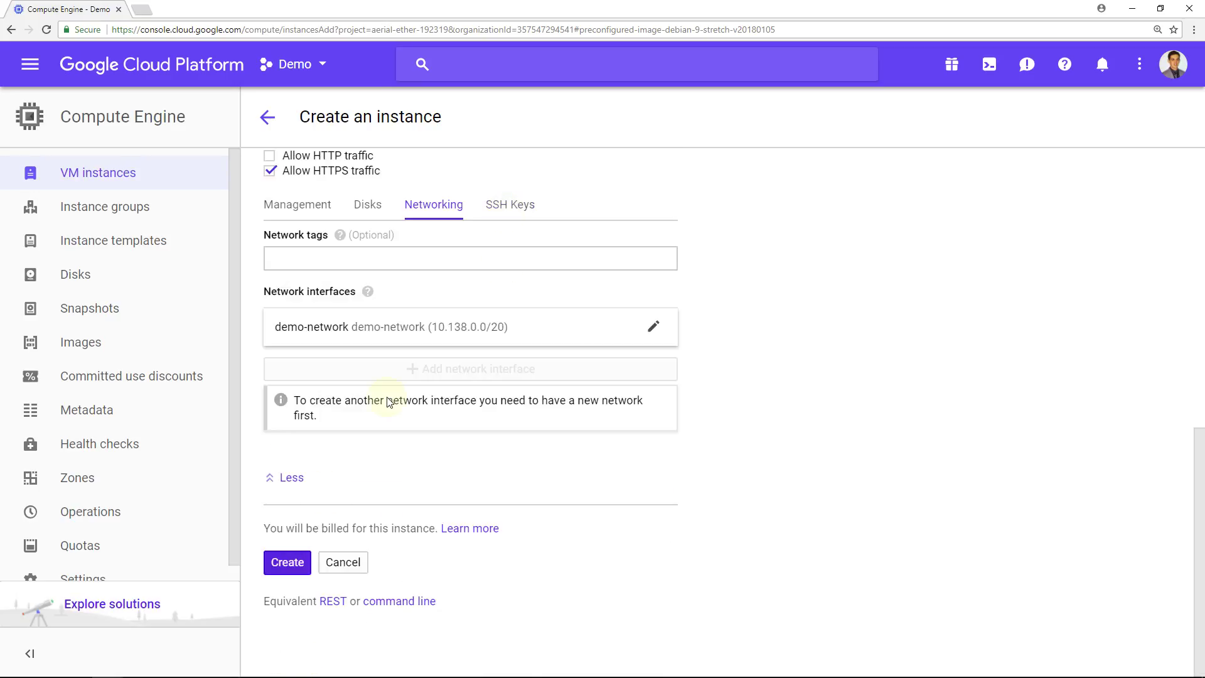
click(296, 569)
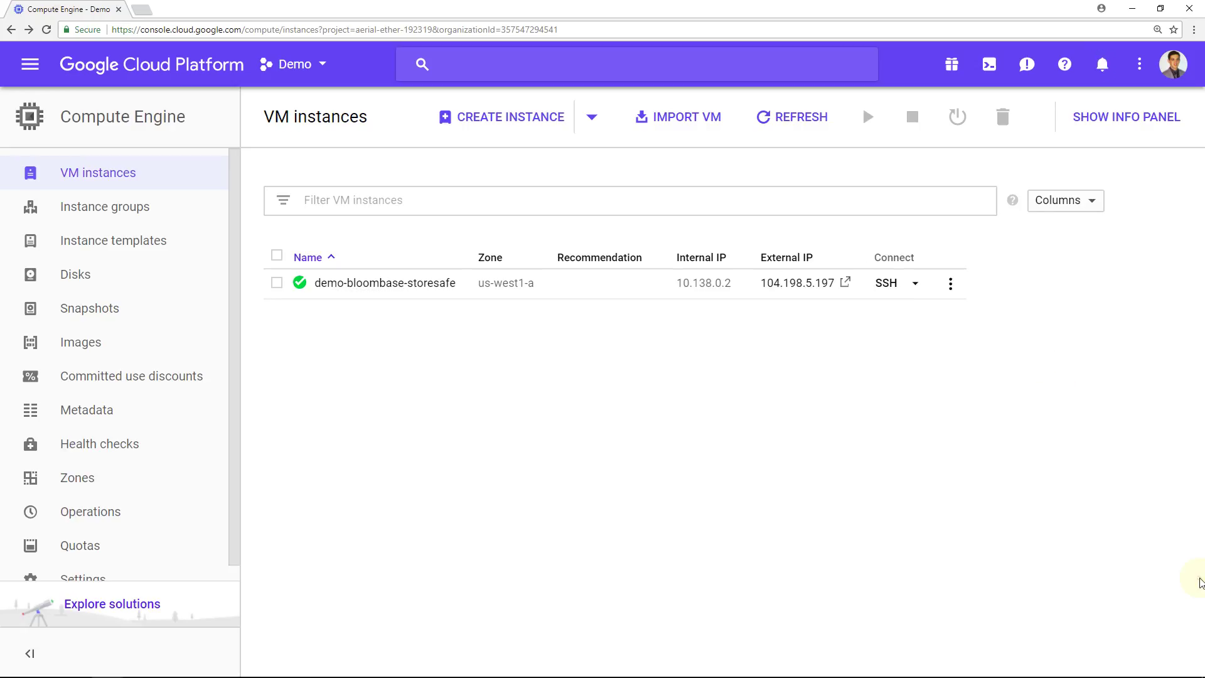
Edit the demo-bloombase-storesafe instance and begin creating a new additional disk.
click(402, 284)
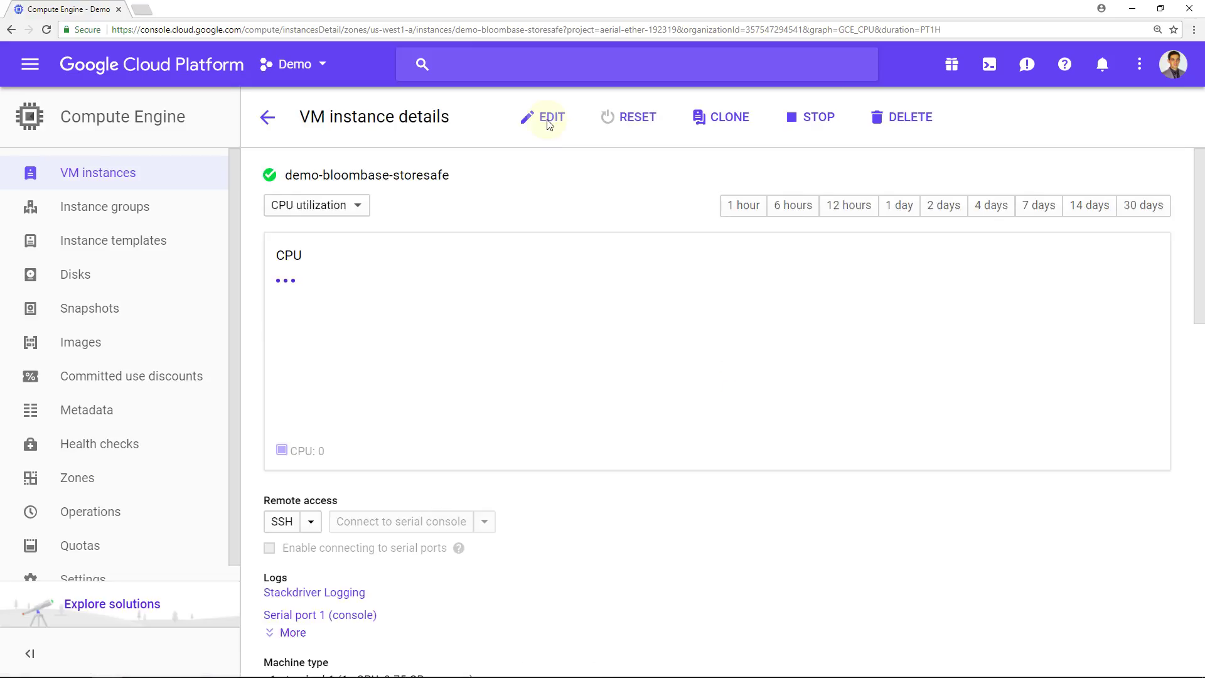
click(547, 120)
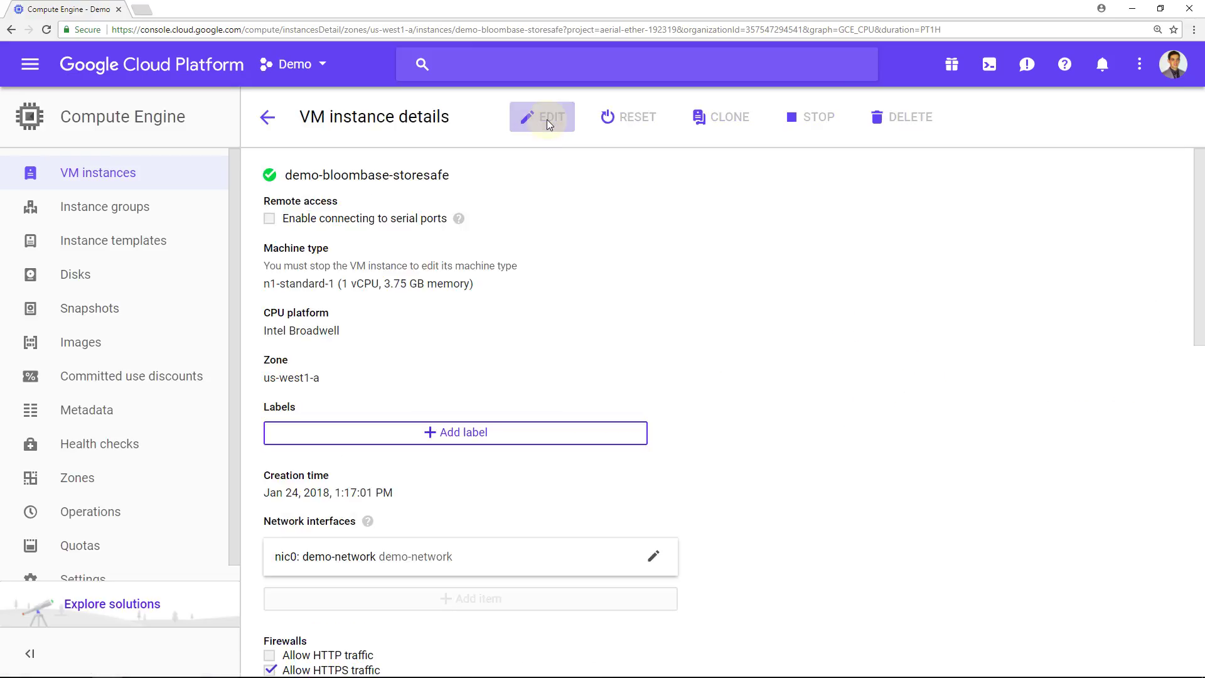
scroll(545, 392, down, 5)
scroll(546, 392, down, 3)
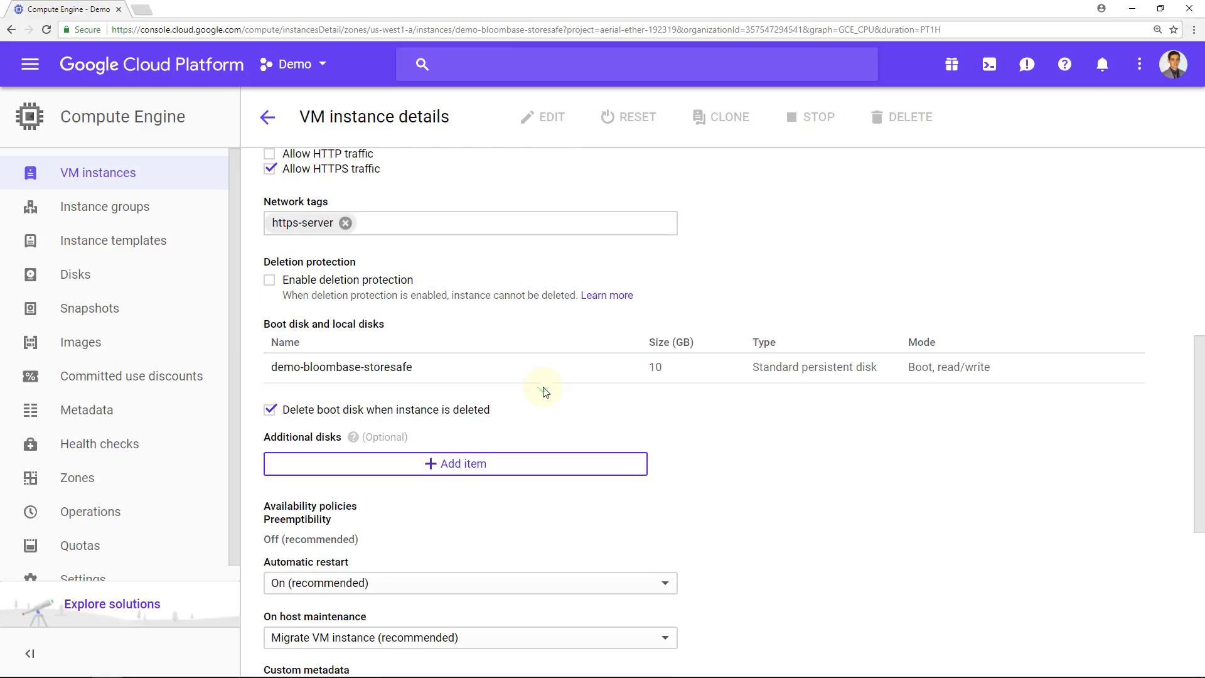
click(449, 468)
click(344, 477)
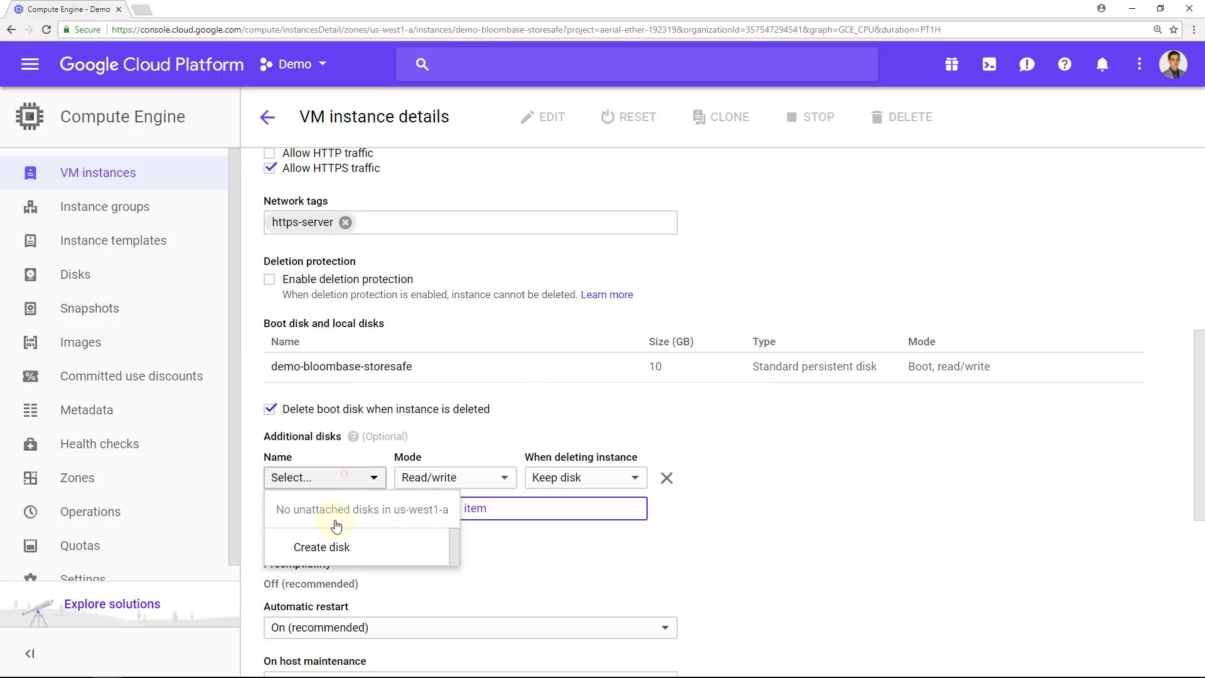
click(335, 547)
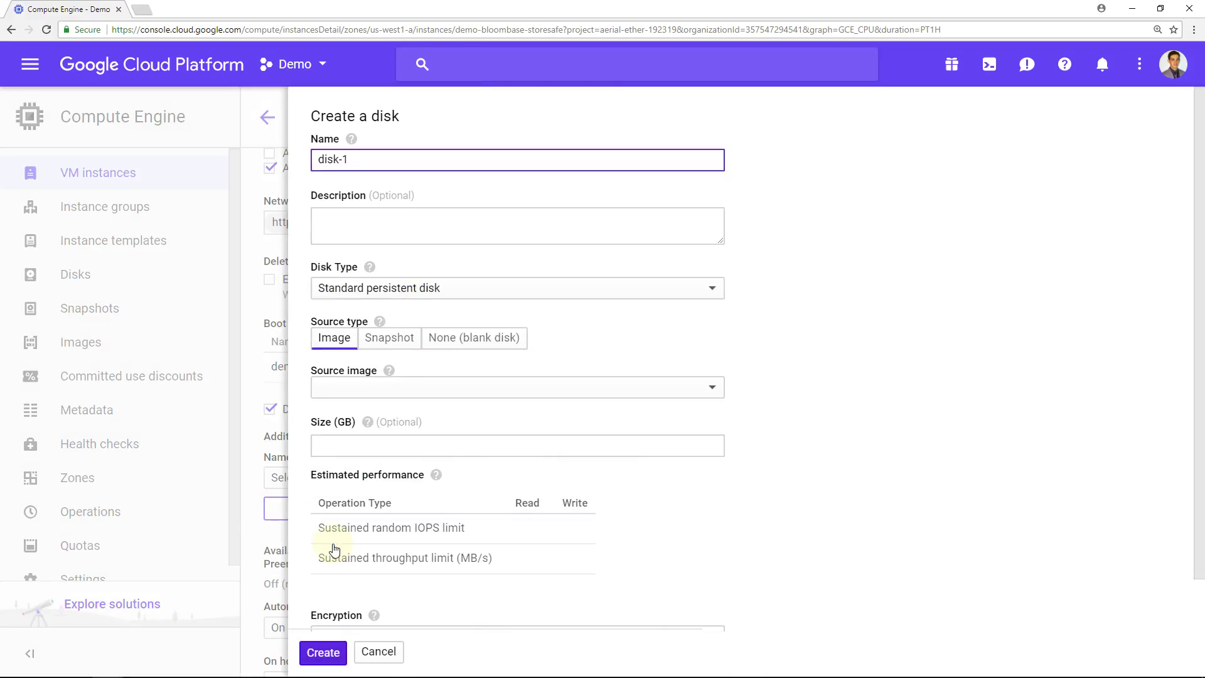
Create blank 500 GB standard disk data-disk, described 'disk to be encrypted by Bloombase'.
key(BackSpace)
key(BackSpace)
key(BackSpace)
key(BackSpace)
key(BackSpace)
key(BackSpace)
text(data-d)
key(Tab)
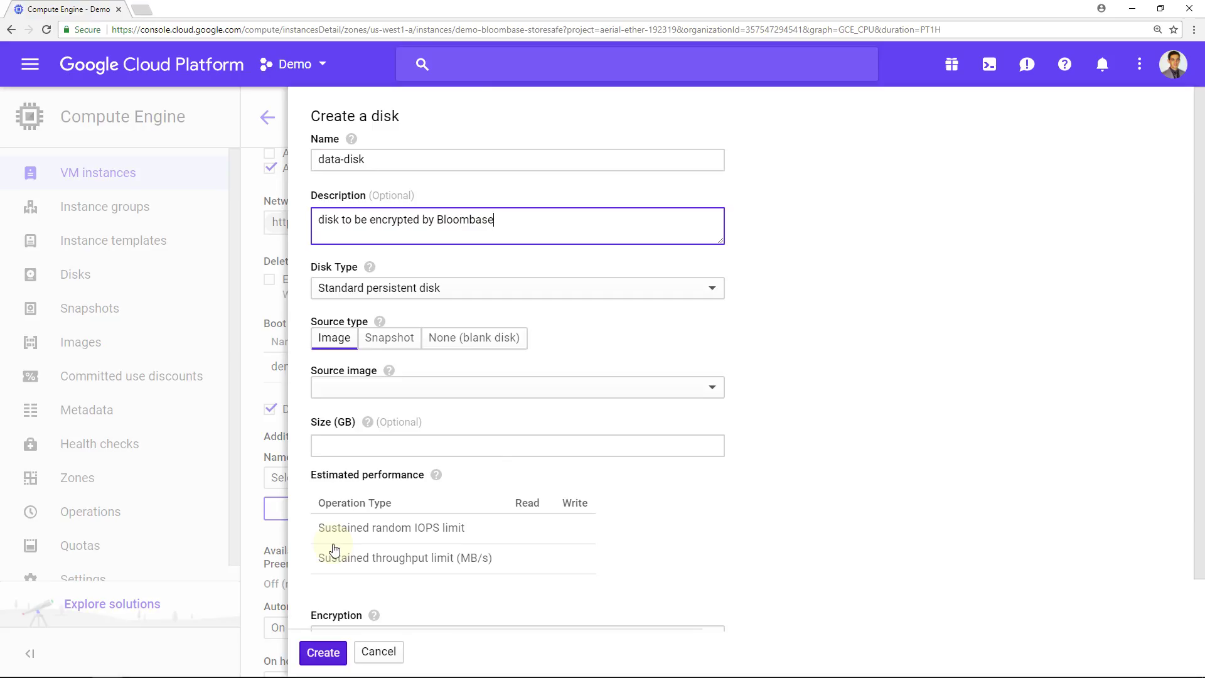
click(408, 288)
click(416, 308)
click(488, 342)
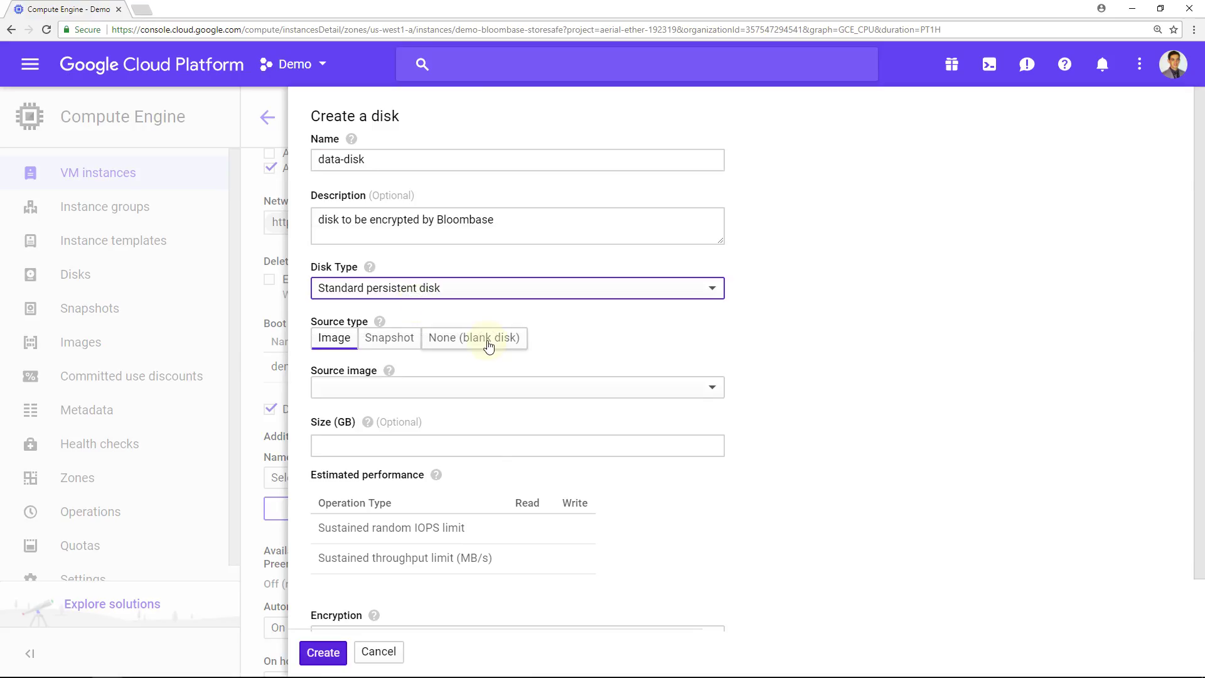
click(402, 398)
click(319, 656)
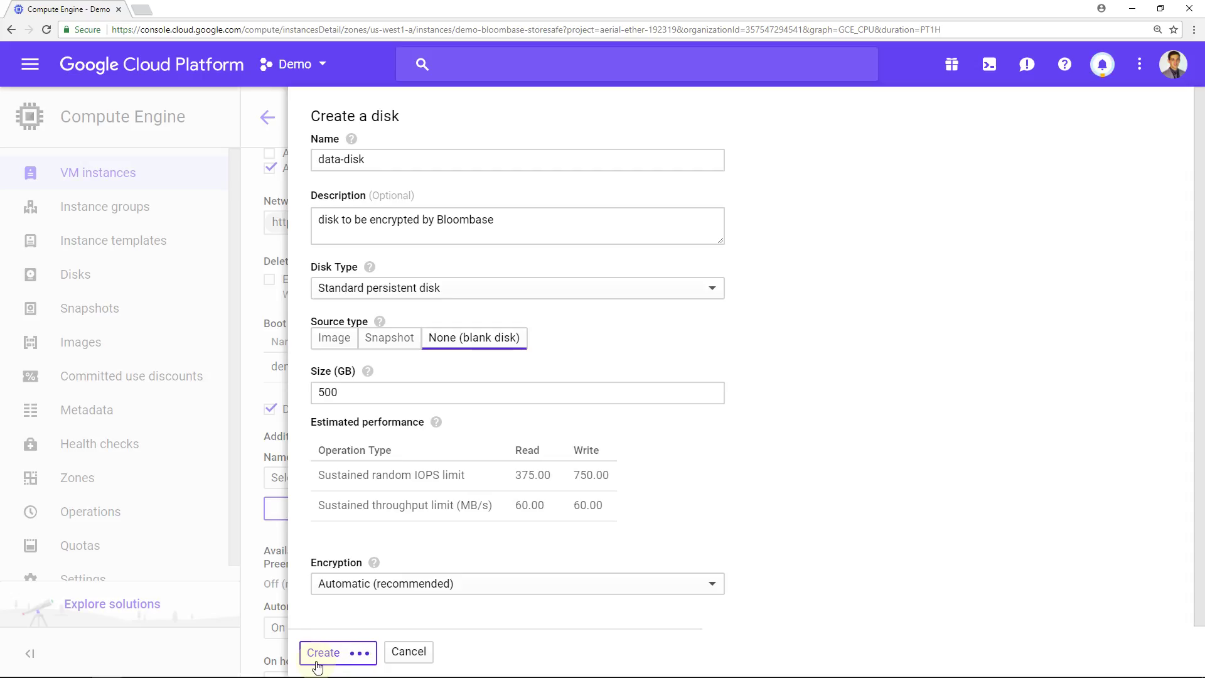
scroll(317, 659, down, 7)
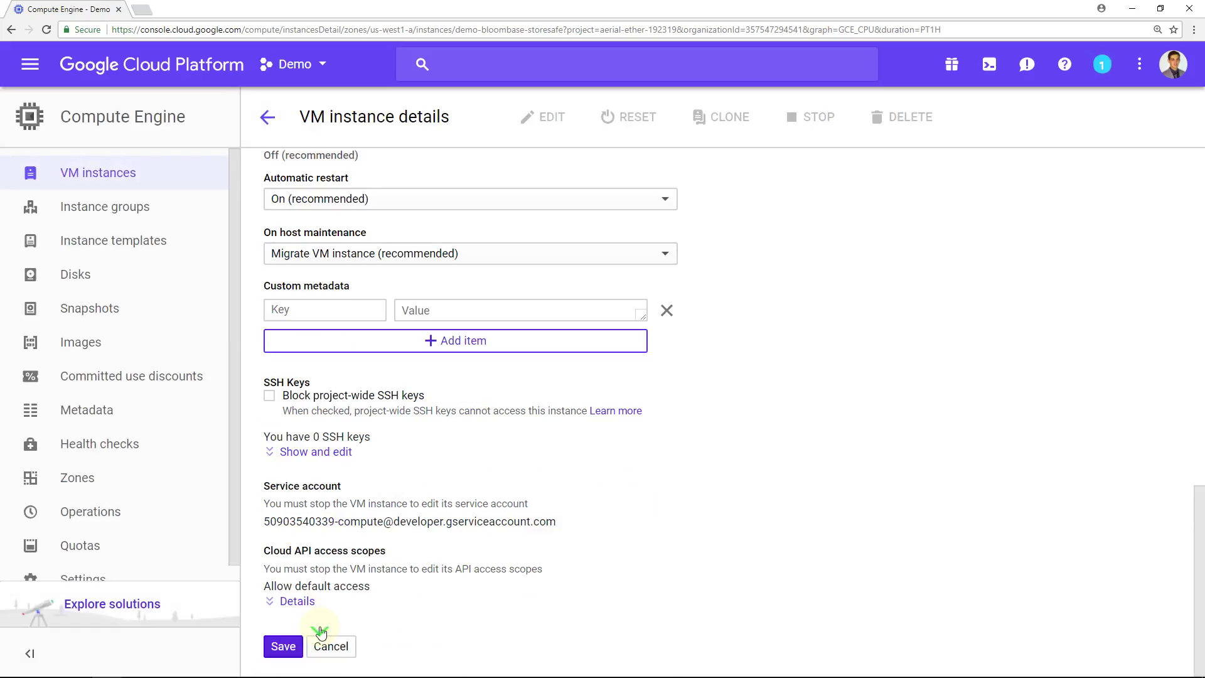
Save the instance with the new disk and return to the VM instances list.
click(291, 648)
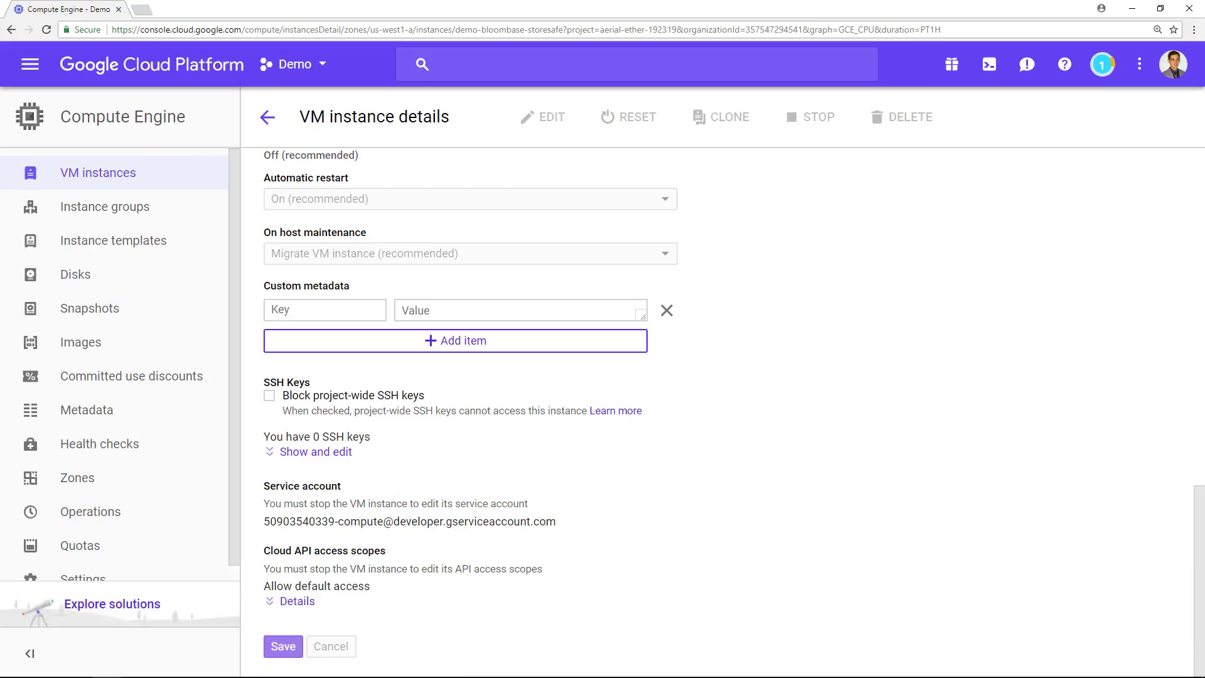
click(267, 116)
click(269, 118)
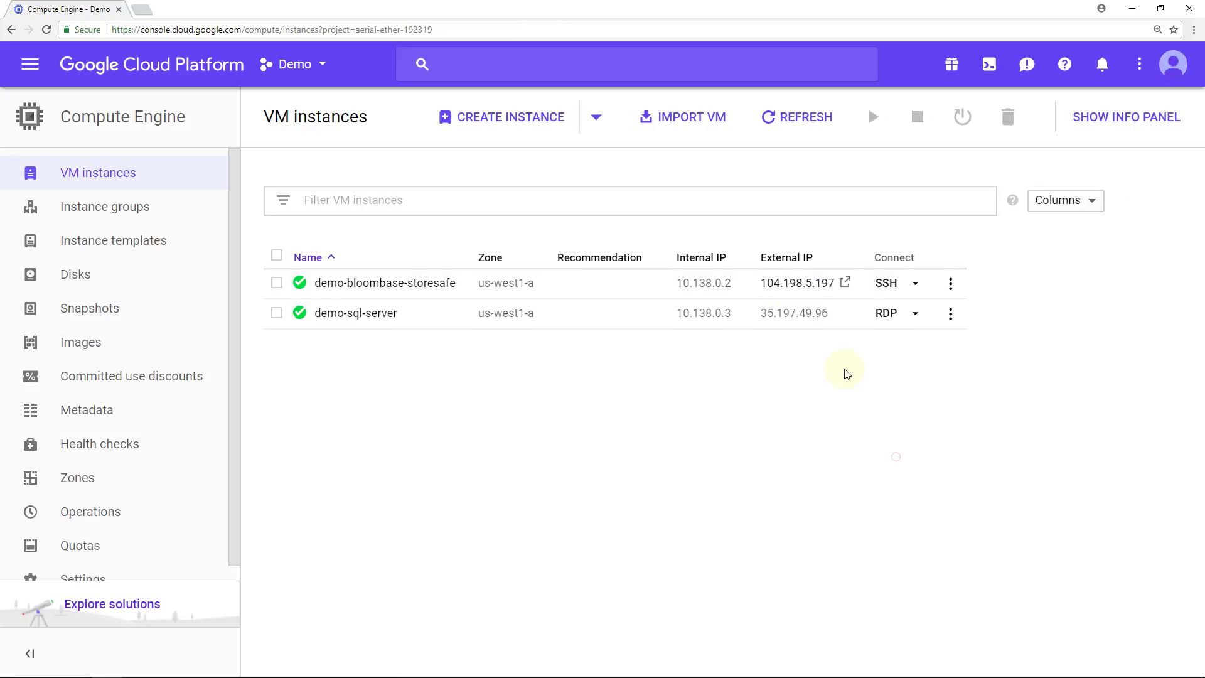
Copy the demo-bloombase-storesafe instance's external IP link address.
right_click(773, 286)
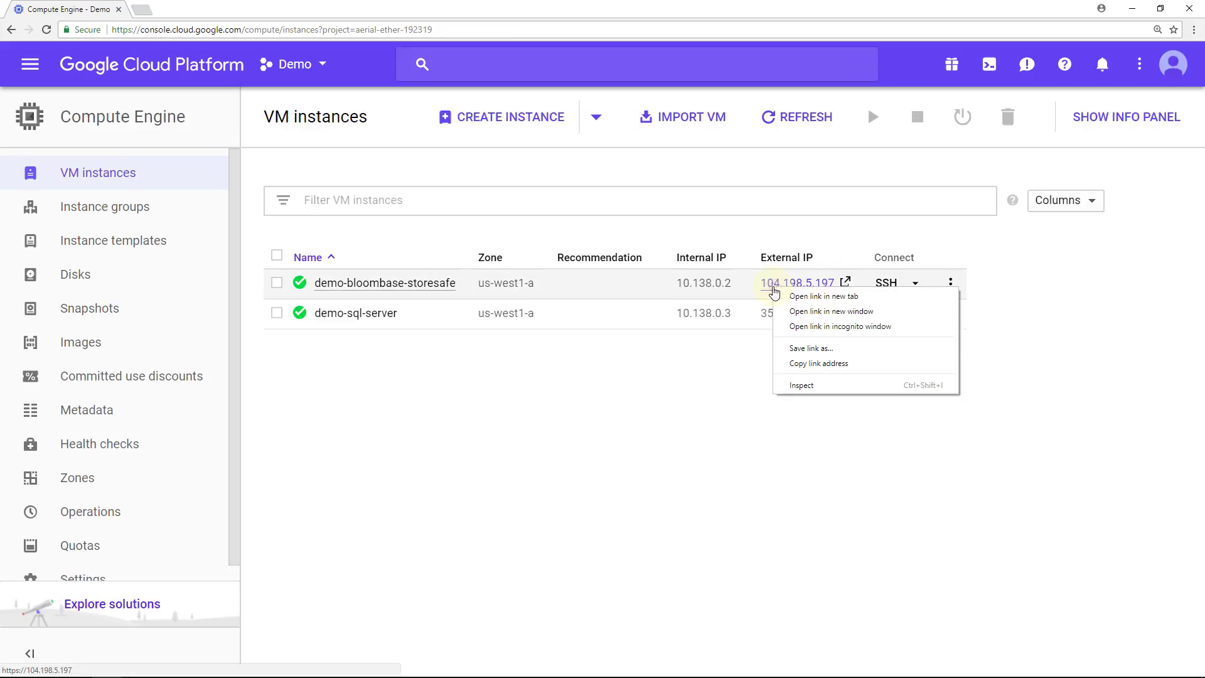
click(839, 363)
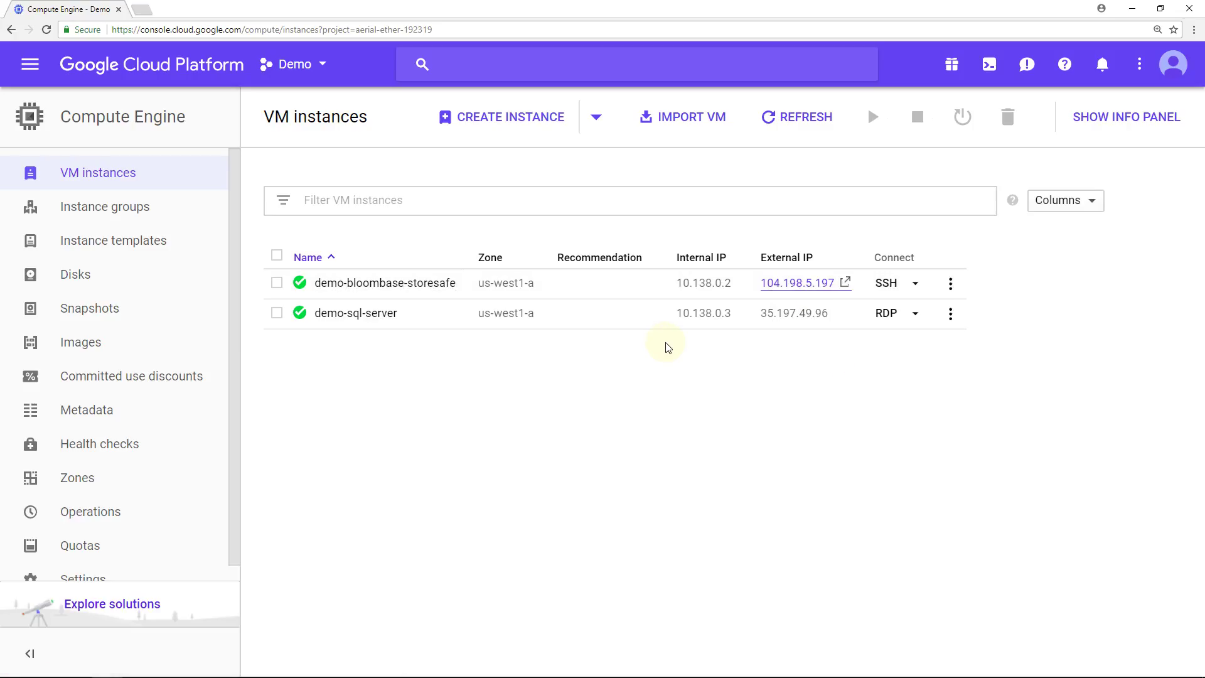
key(ctrl+t)
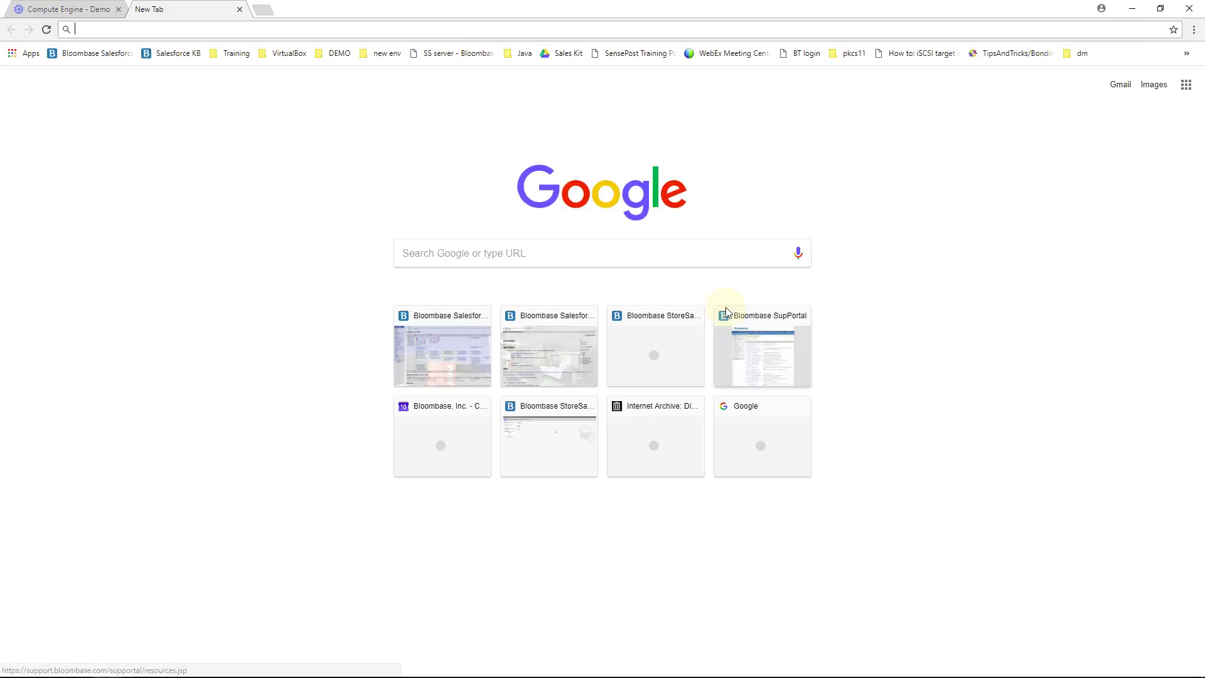
key(ctrl+v)
key(BackSpace)
text(:)
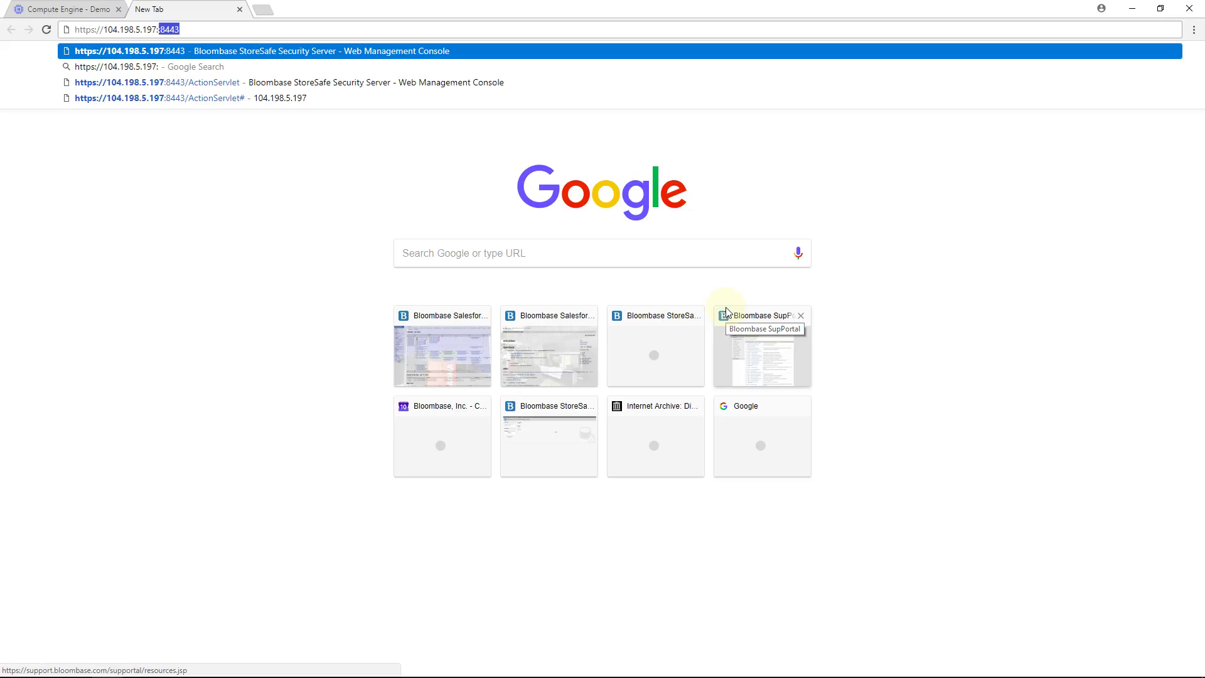
text(8443)
key(Return)
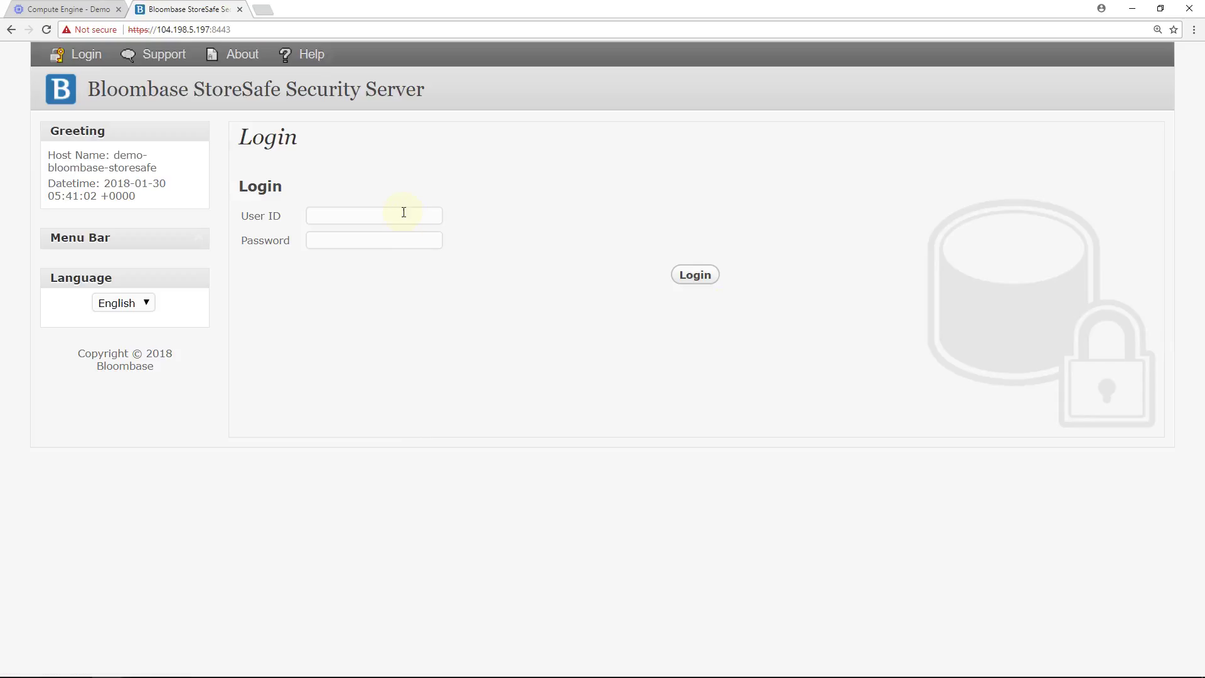
click(403, 212)
text(admin)
key(Tab)
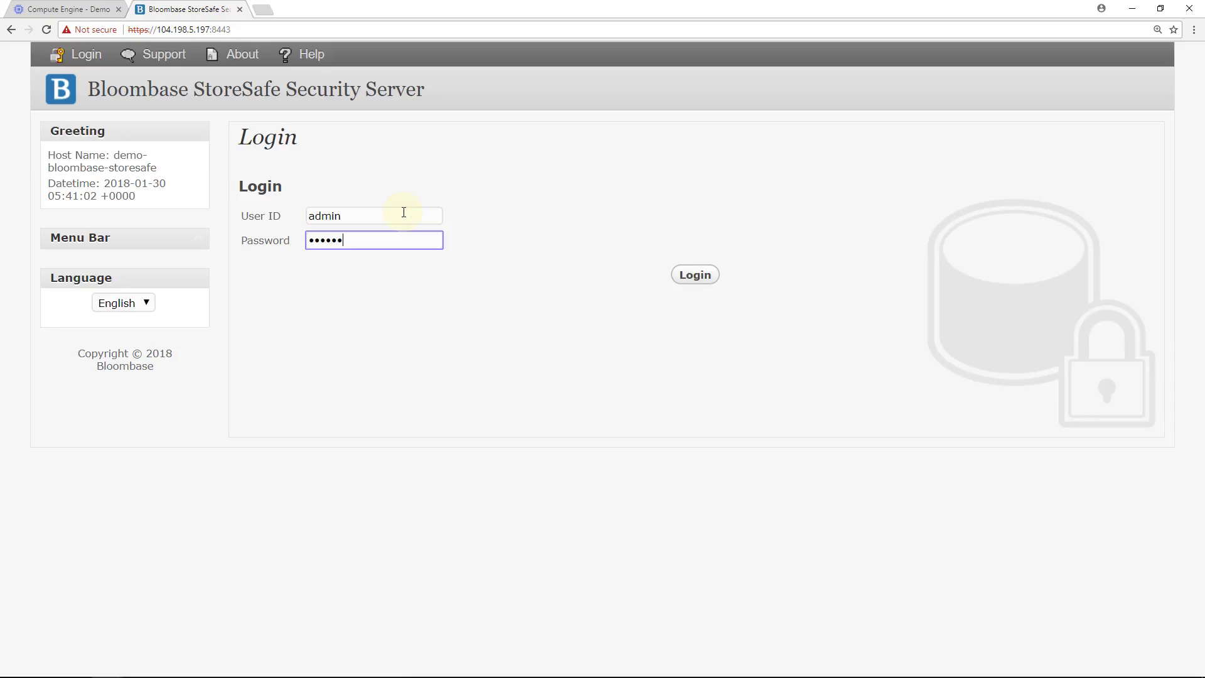
click(685, 271)
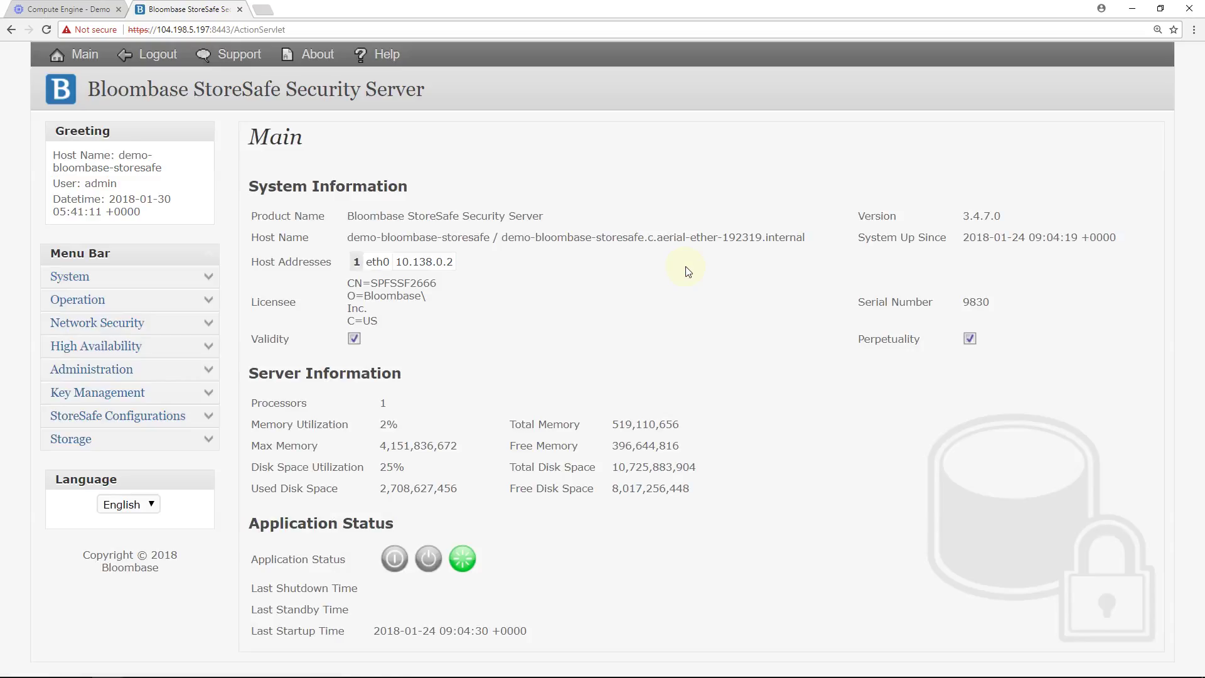
Rescan physical storage devices, listing the 10GB sda and 500GB data-disk sdb.
click(206, 441)
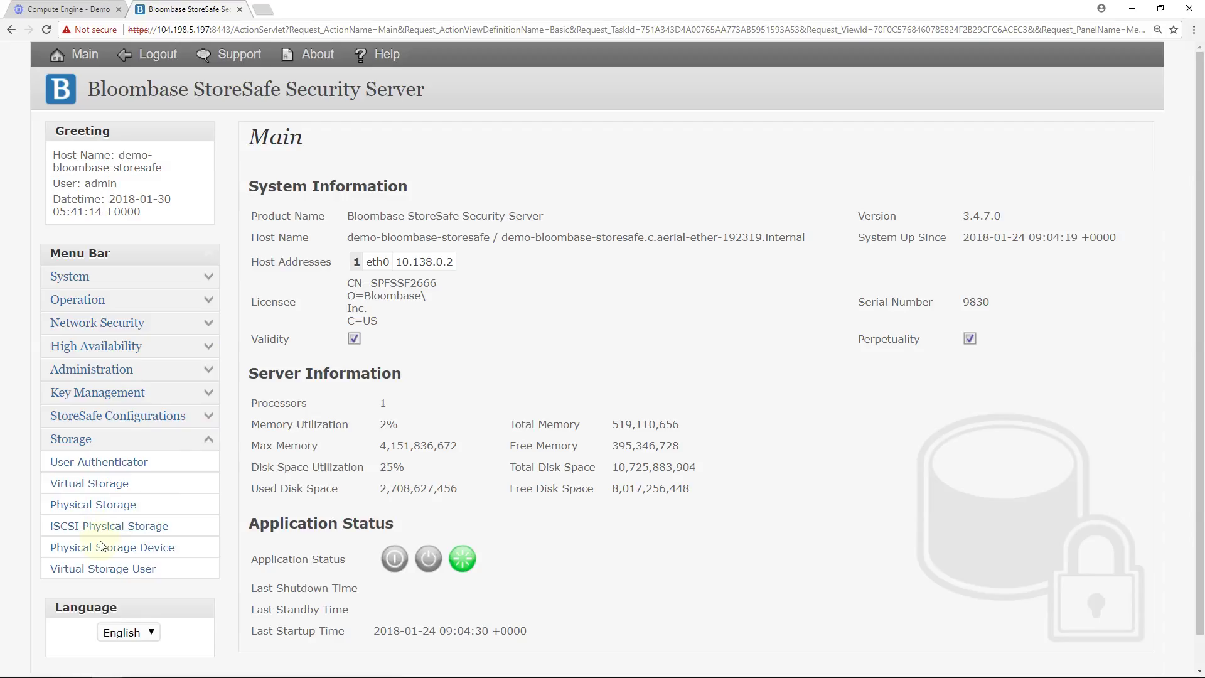
click(101, 550)
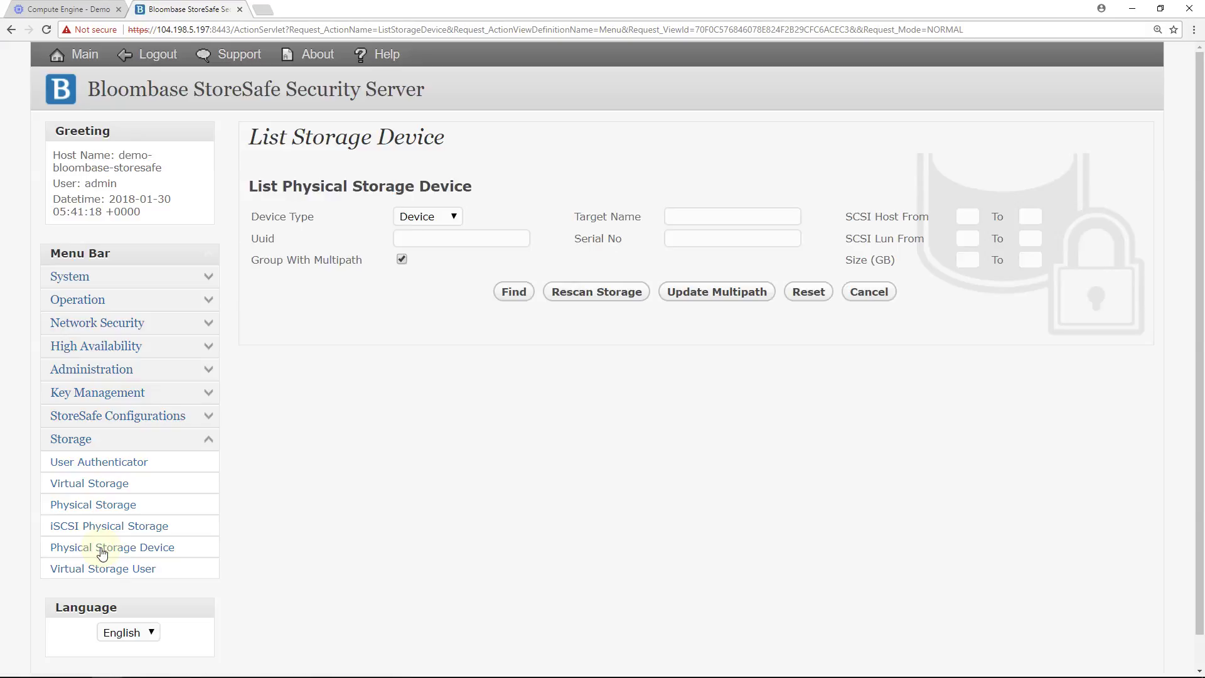
click(565, 291)
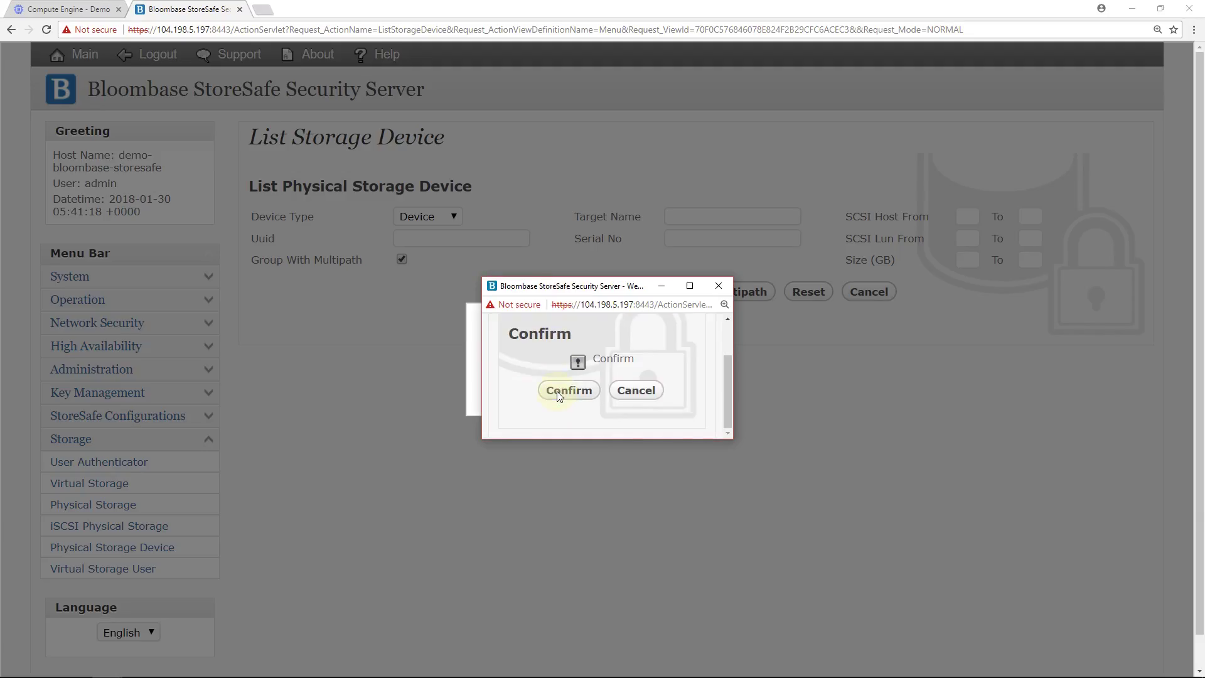
click(556, 390)
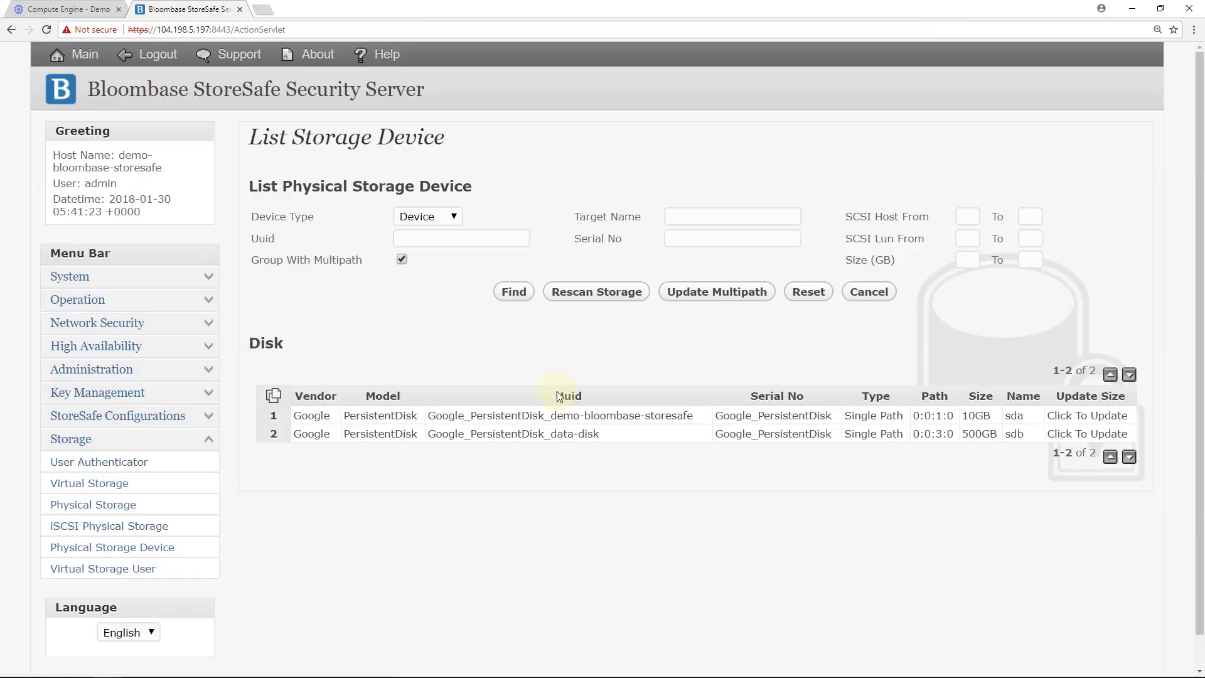
drag(599, 433, 430, 434)
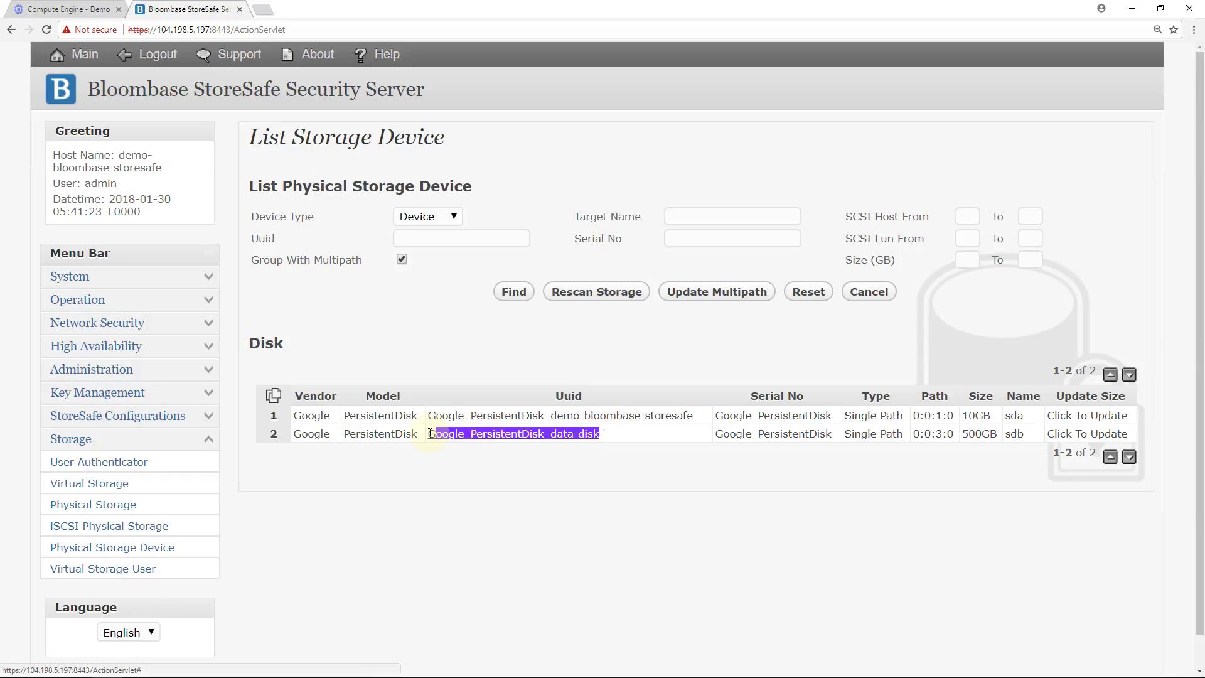
click(392, 499)
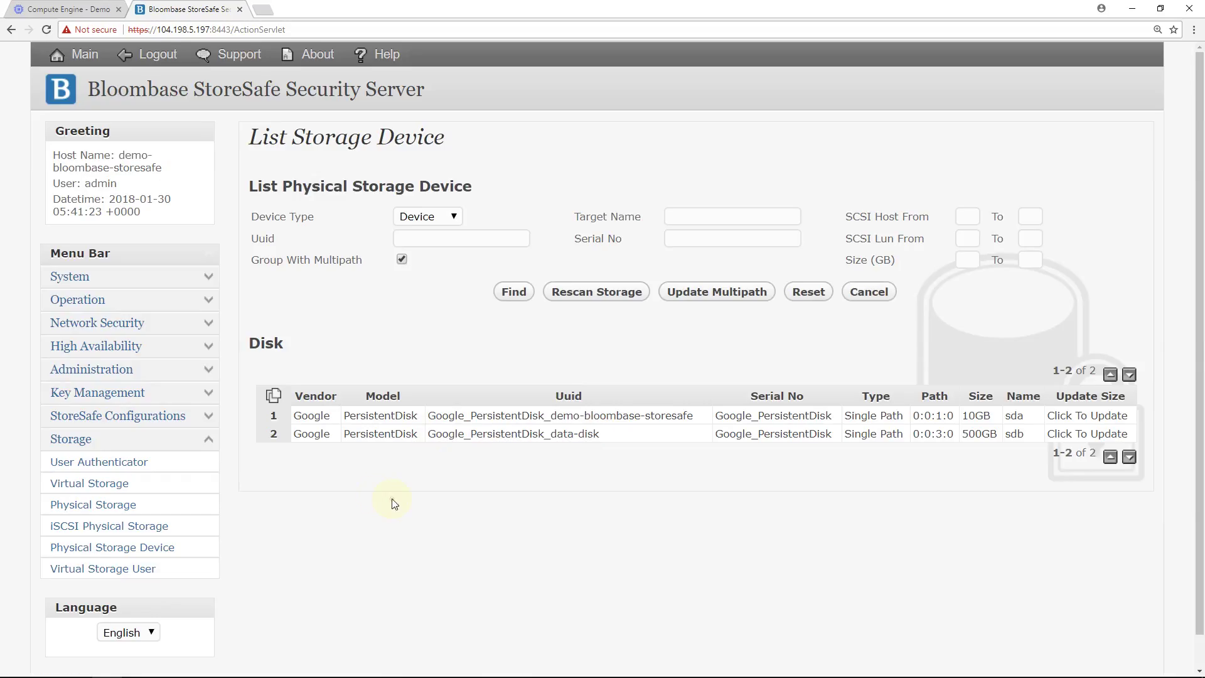
click(94, 511)
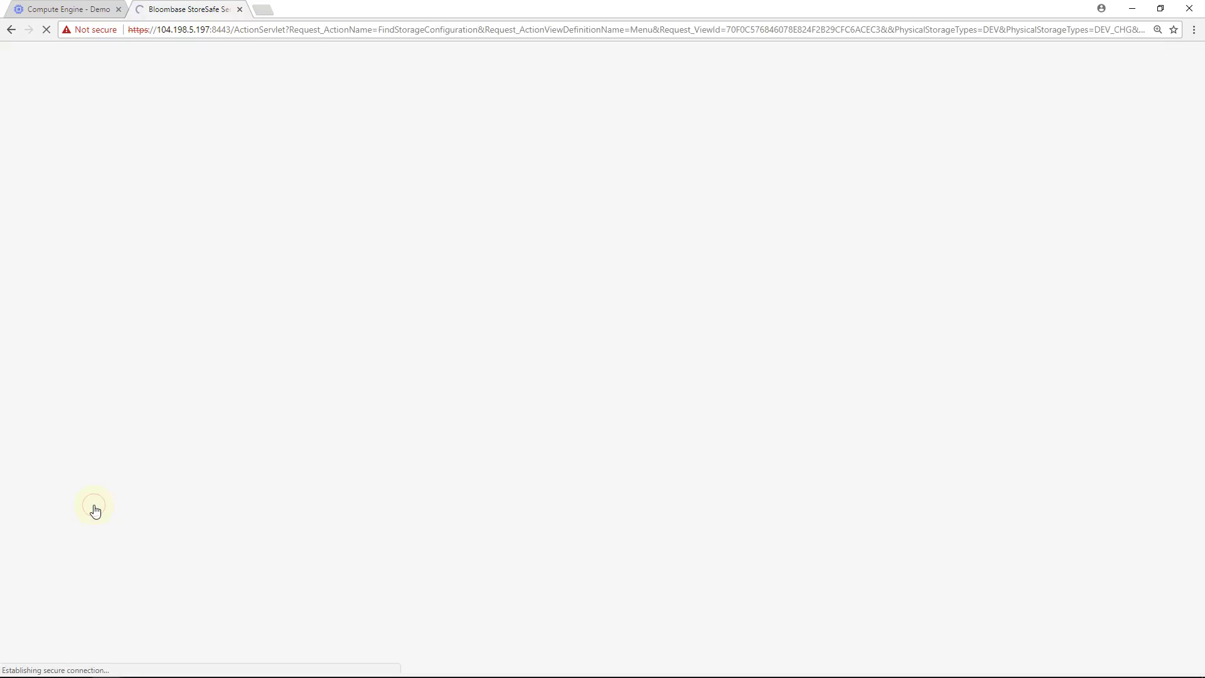
Review google-disk's configuration, a BLOCKIO device on Google_PersistentDisk_data-disk, and close it unchanged.
click(640, 251)
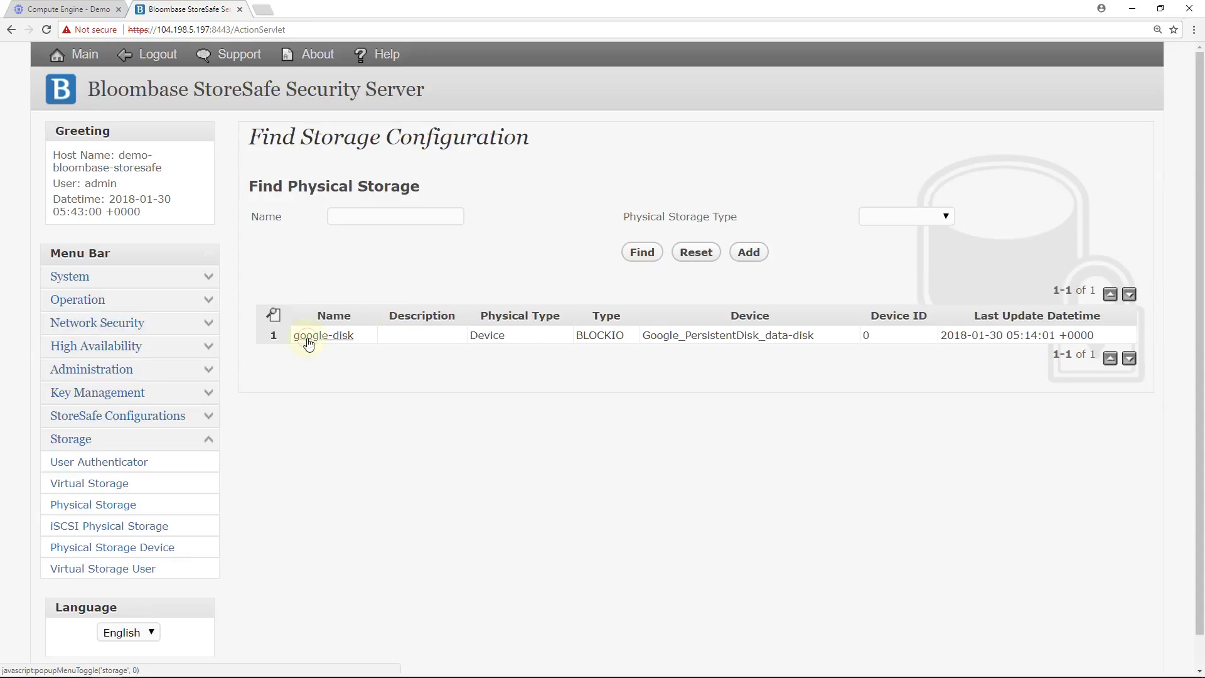
click(307, 342)
click(387, 342)
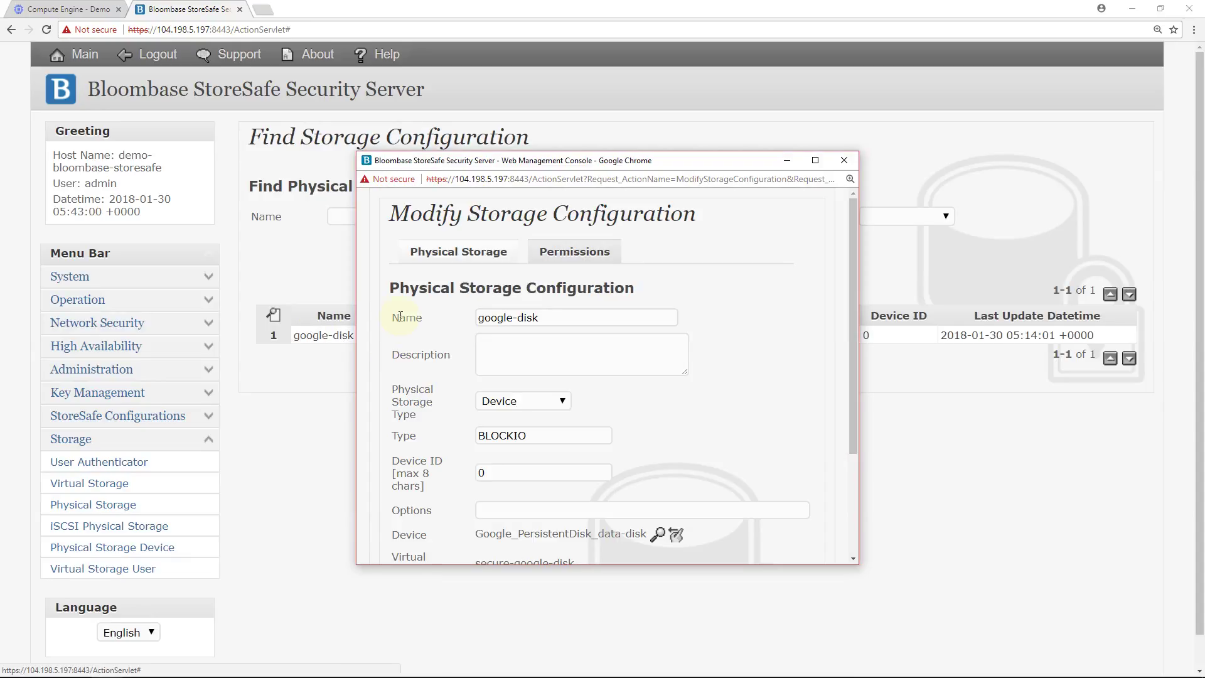
scroll(399, 317, down, 1)
click(521, 337)
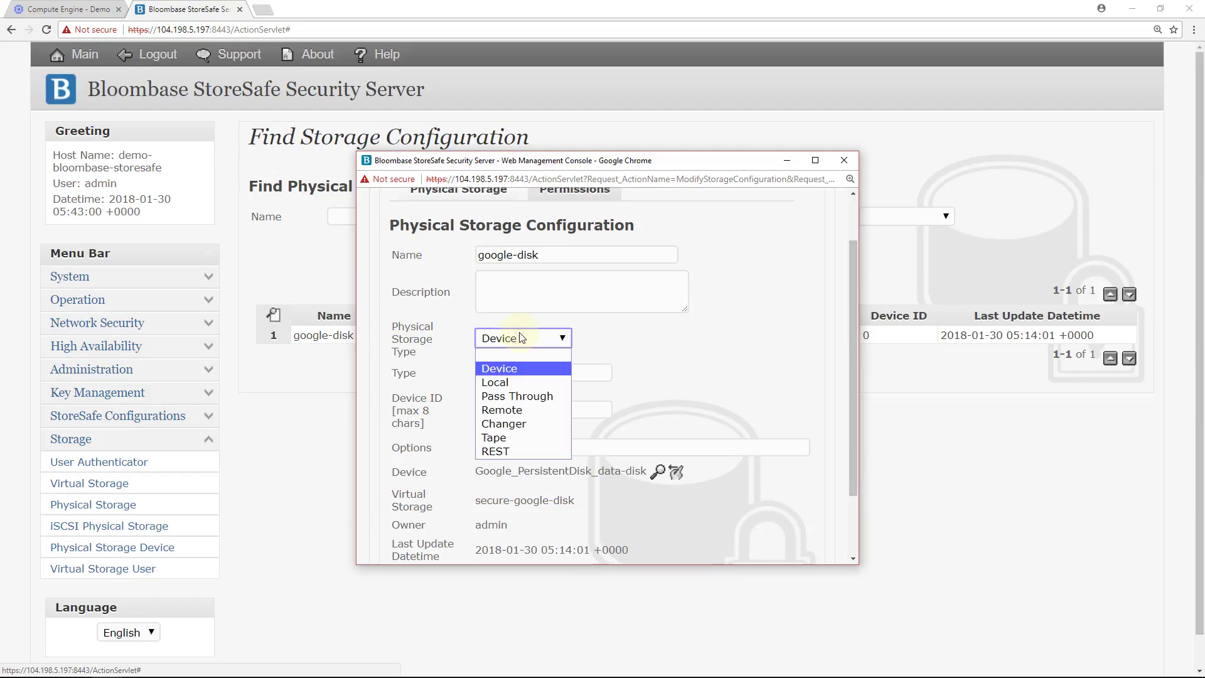
click(513, 374)
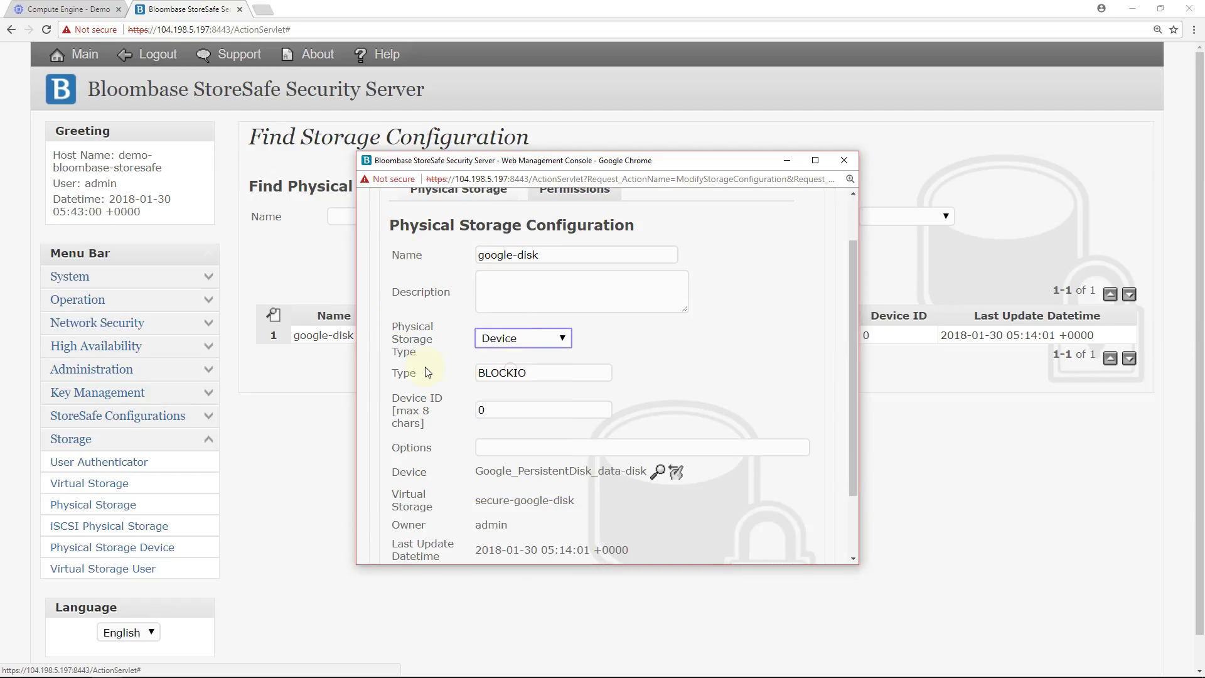
double_click(519, 372)
scroll(521, 373, down, 2)
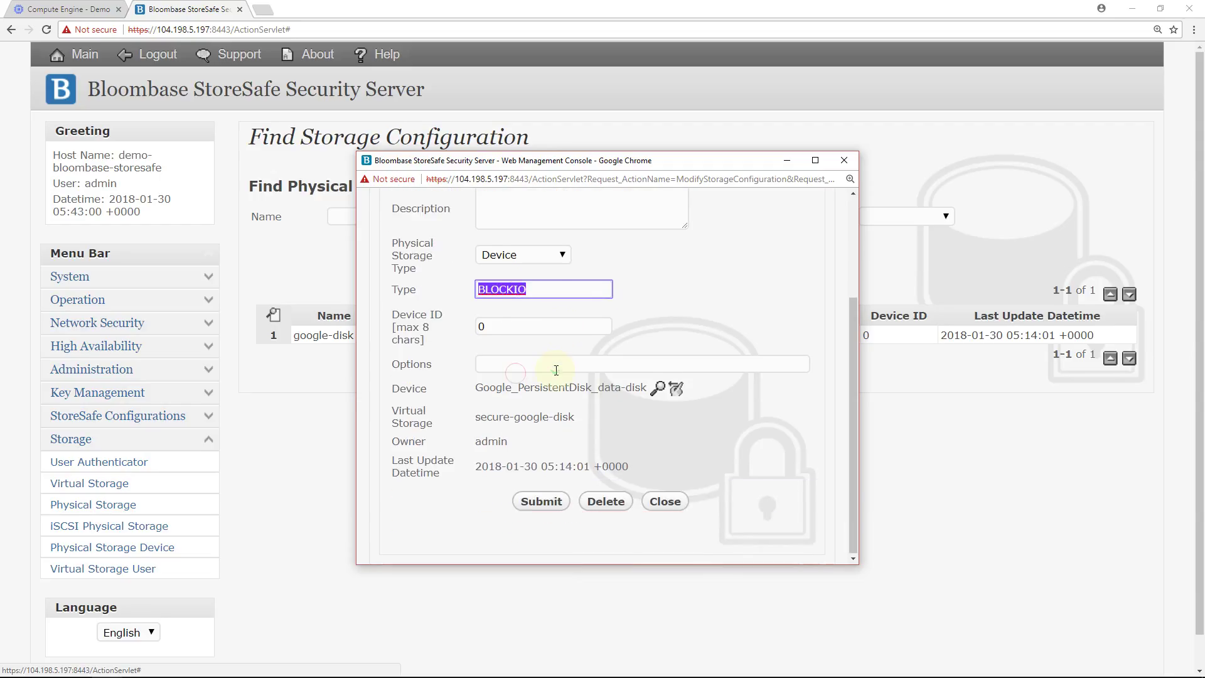
click(552, 399)
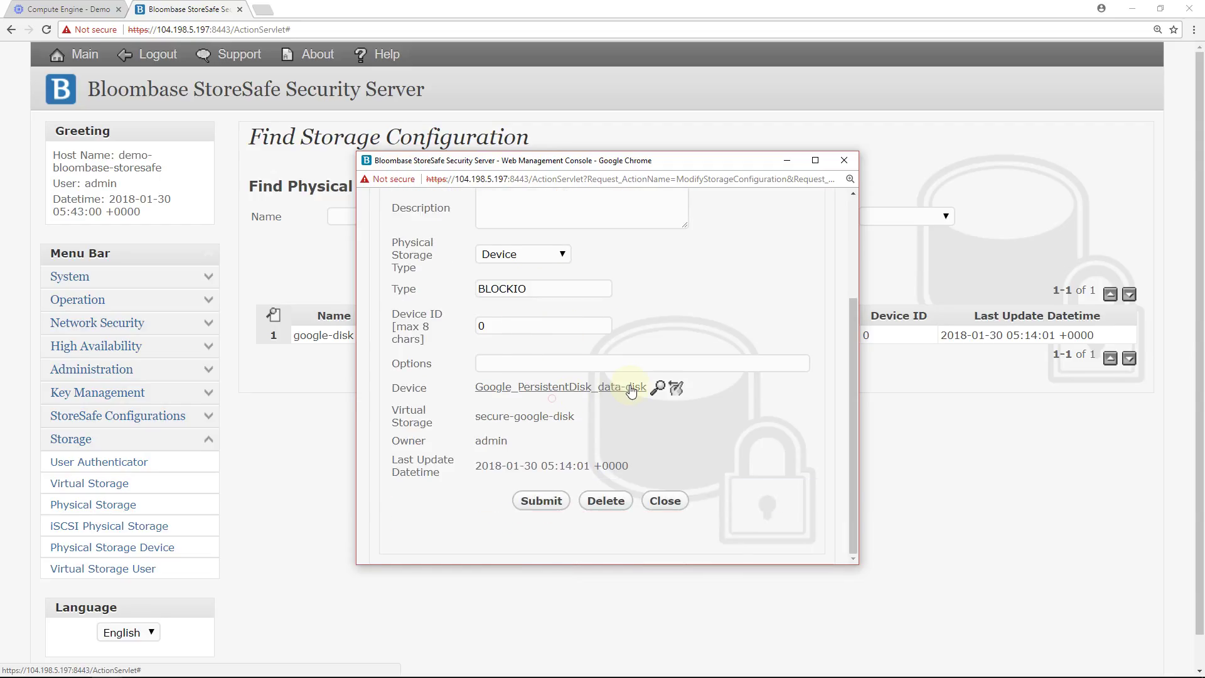
drag(649, 387, 478, 387)
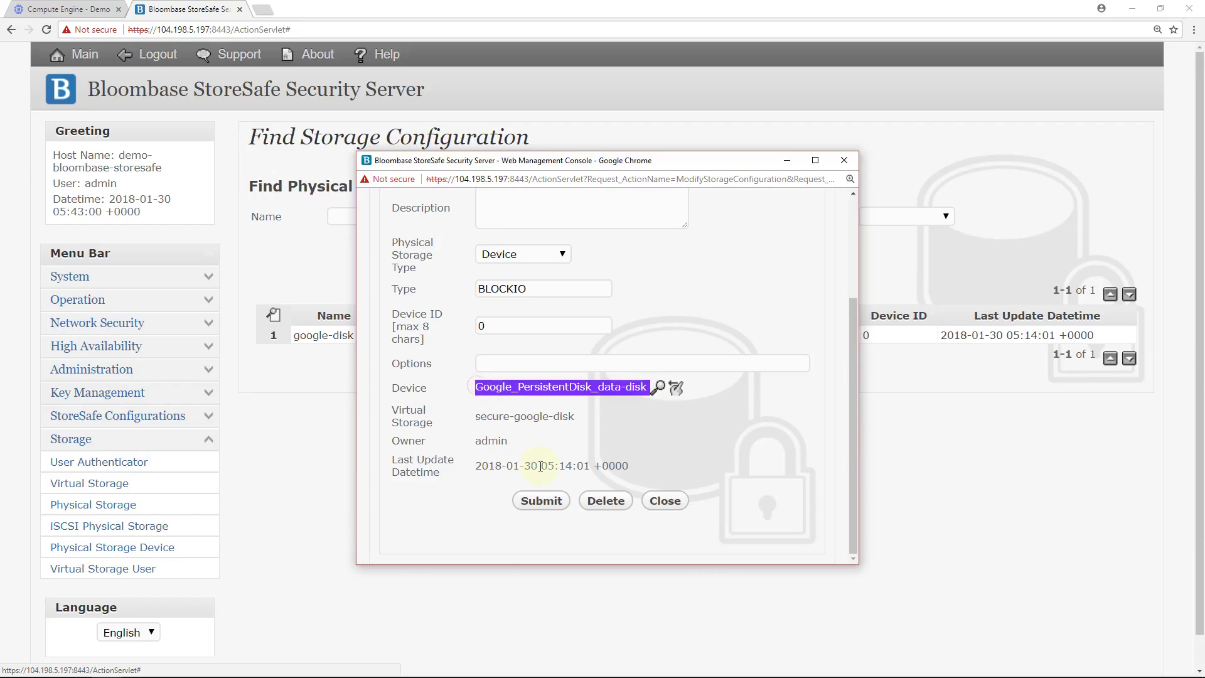
click(651, 500)
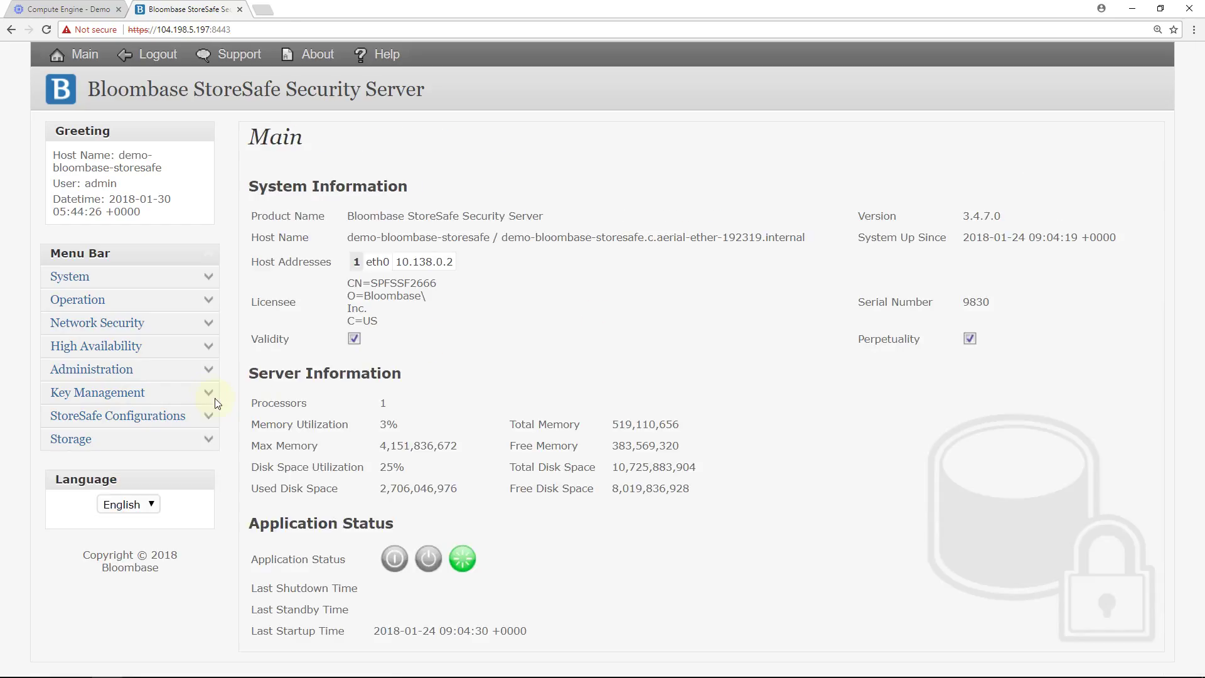
click(214, 400)
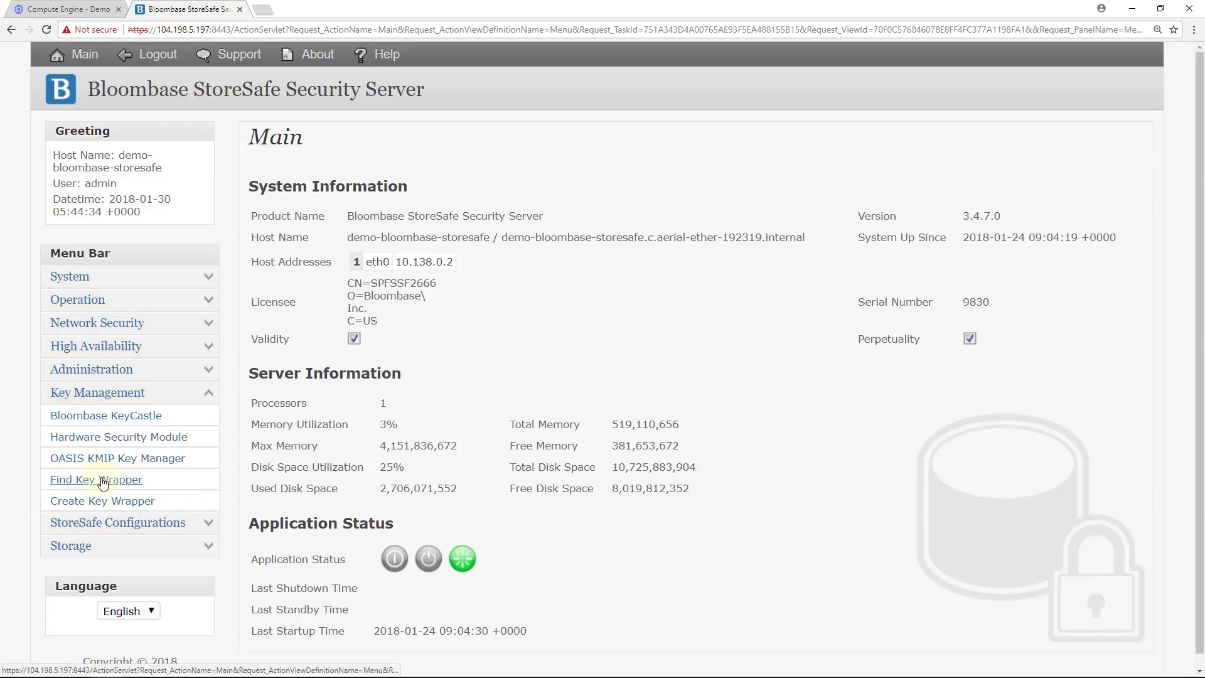
Find the existing key wrappers, showing asymmetric local key encryption-key valid to 2028, then expand Storage.
click(102, 481)
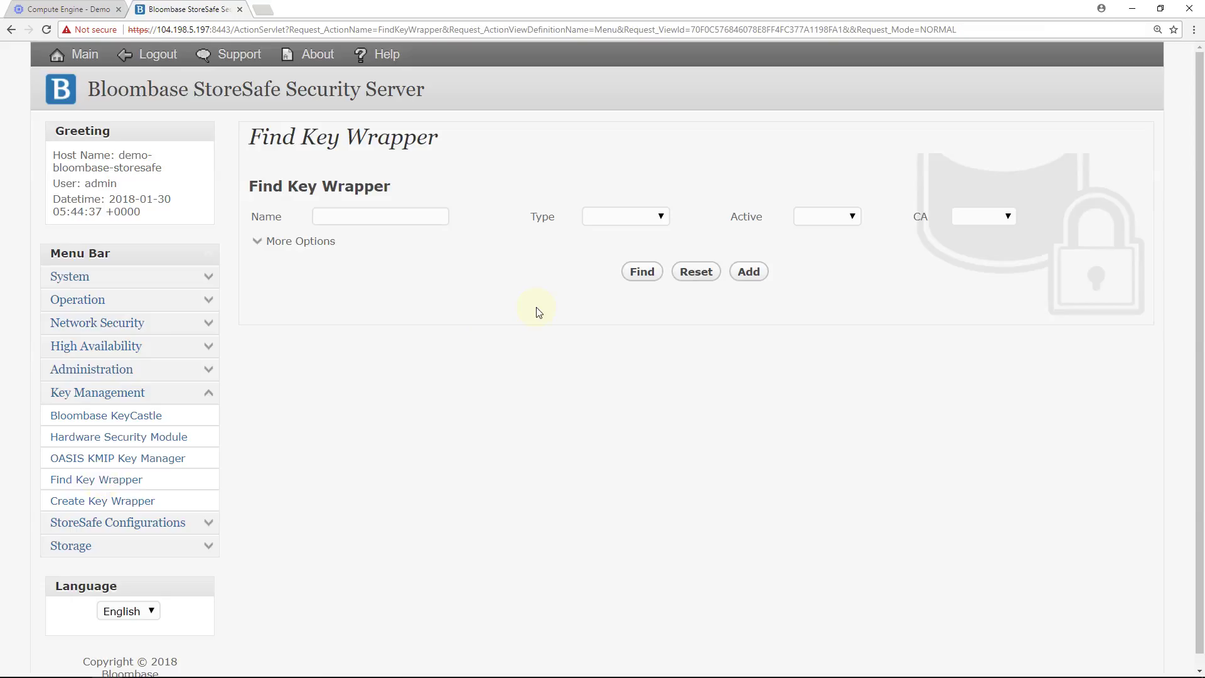
click(631, 278)
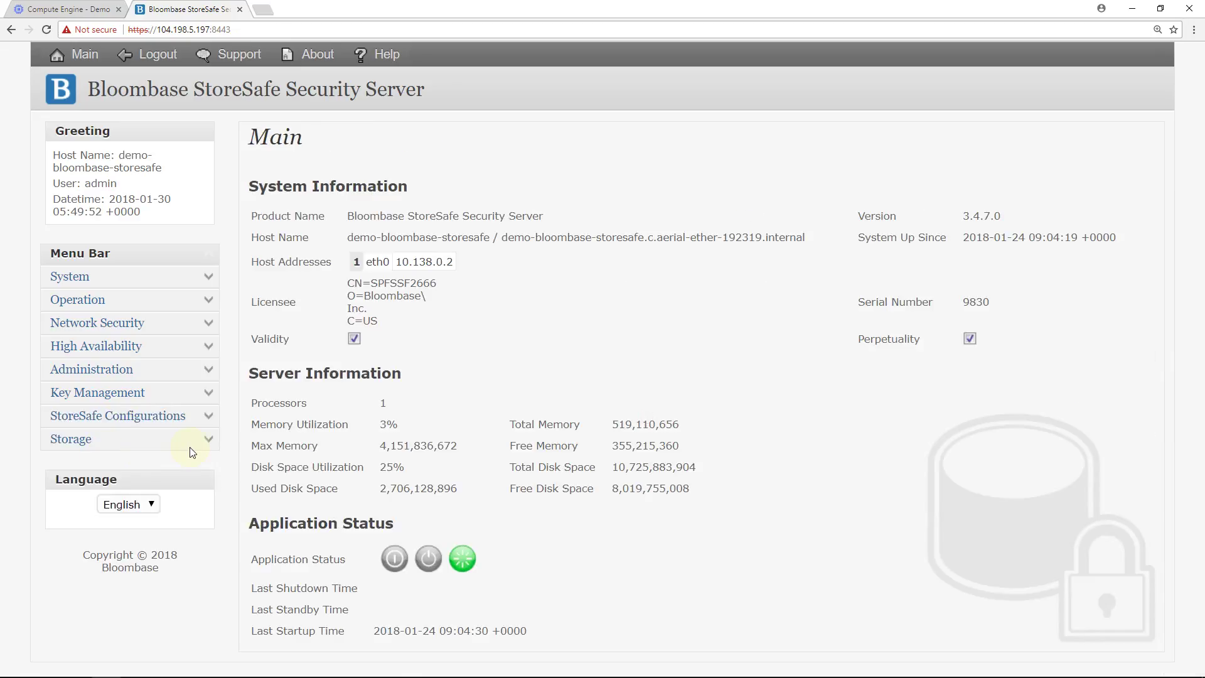
click(205, 440)
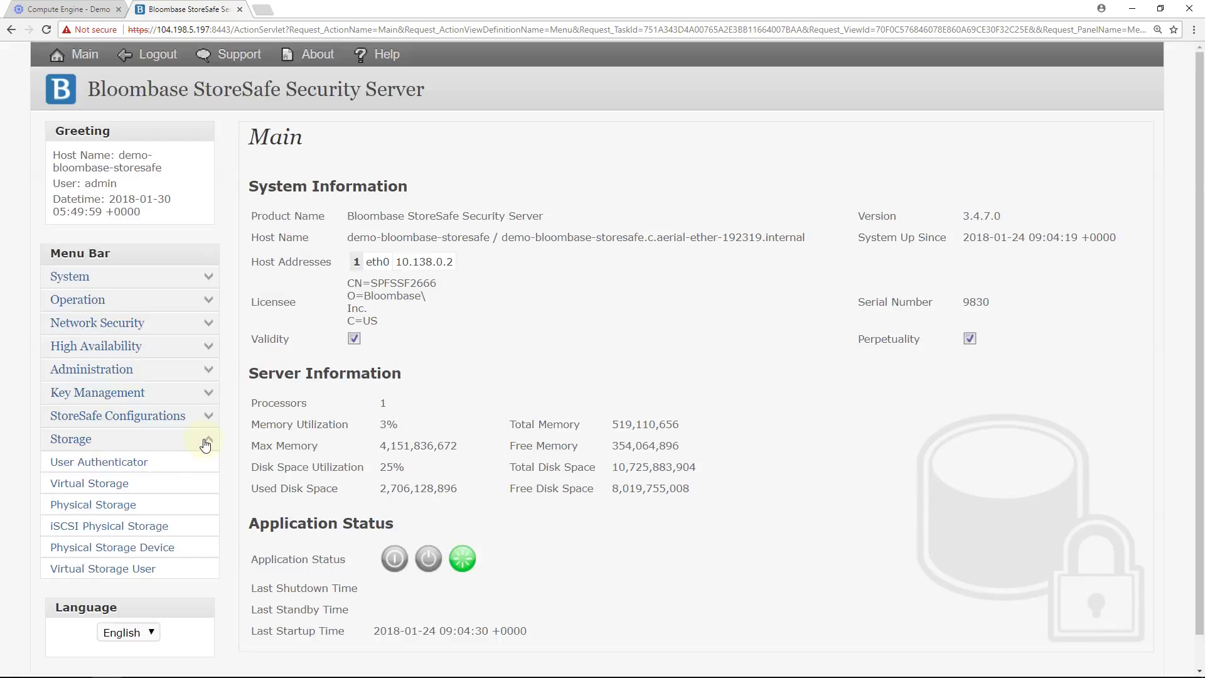
Open the settings of virtual storage iqn.com.bloombase.storesafe.secure-google-disk.
click(60, 484)
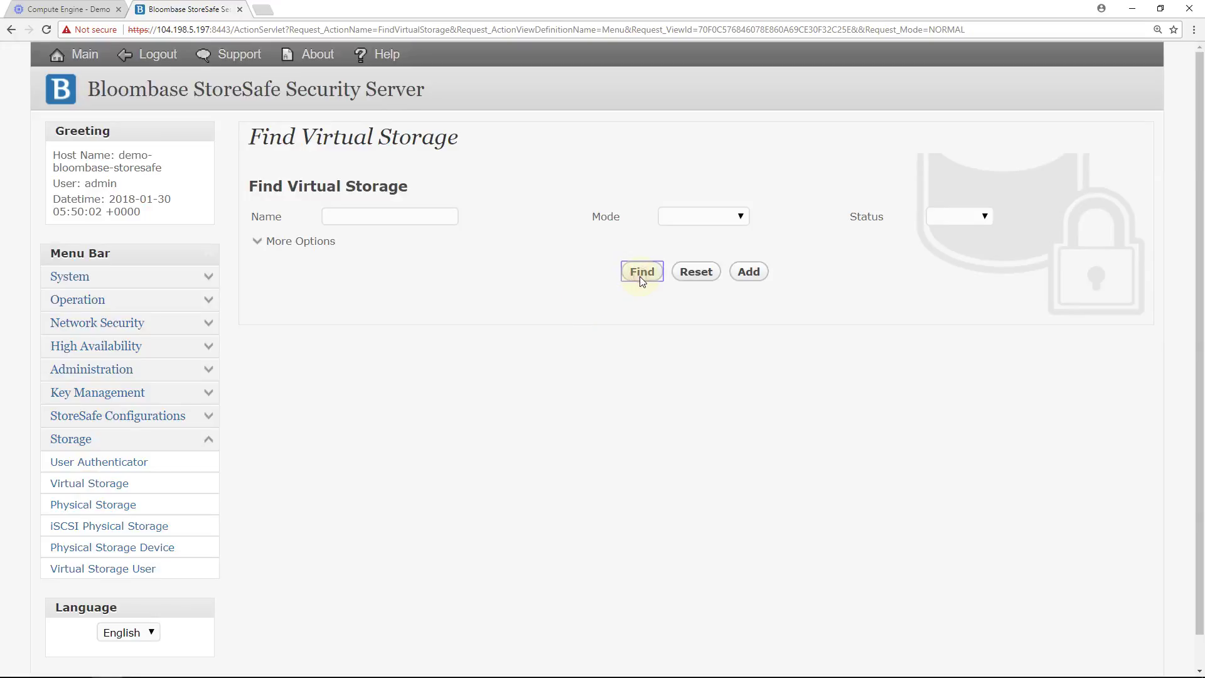
click(640, 278)
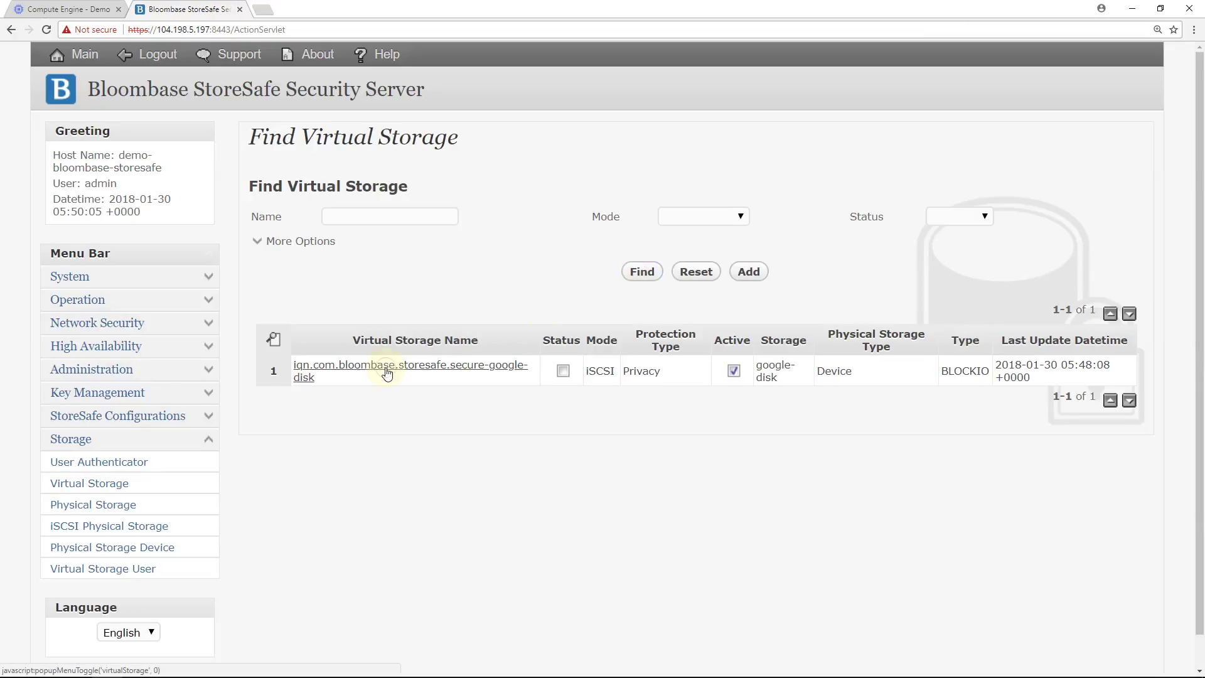
click(387, 372)
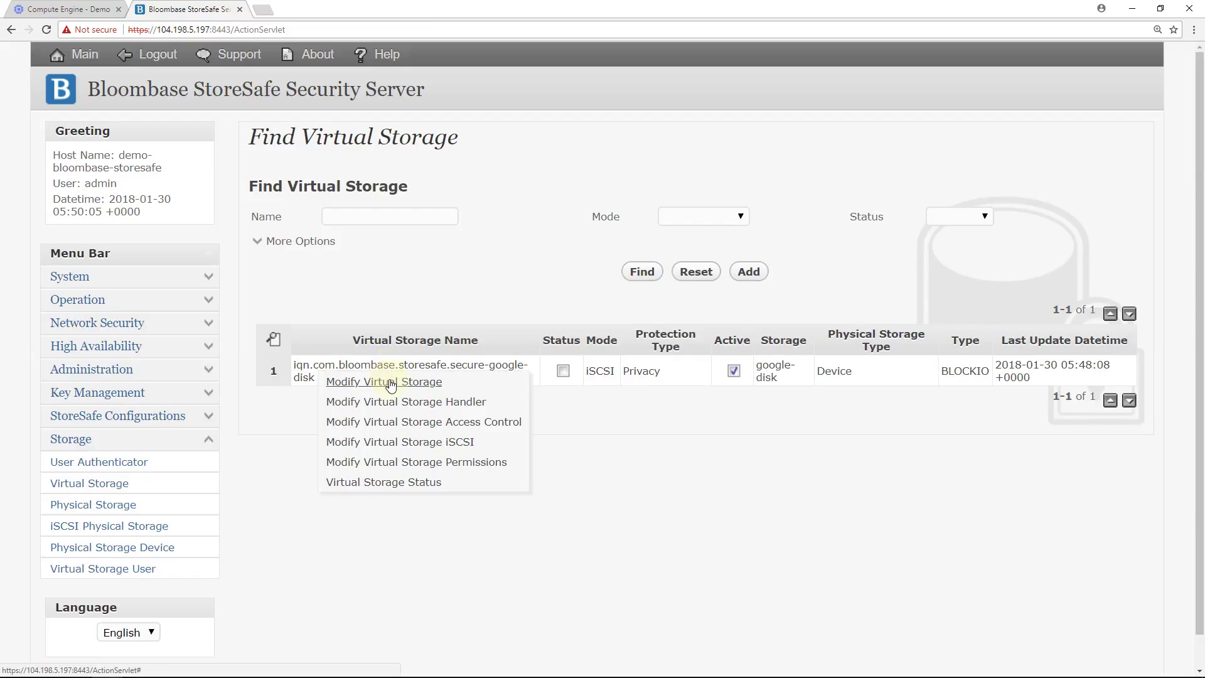
click(384, 382)
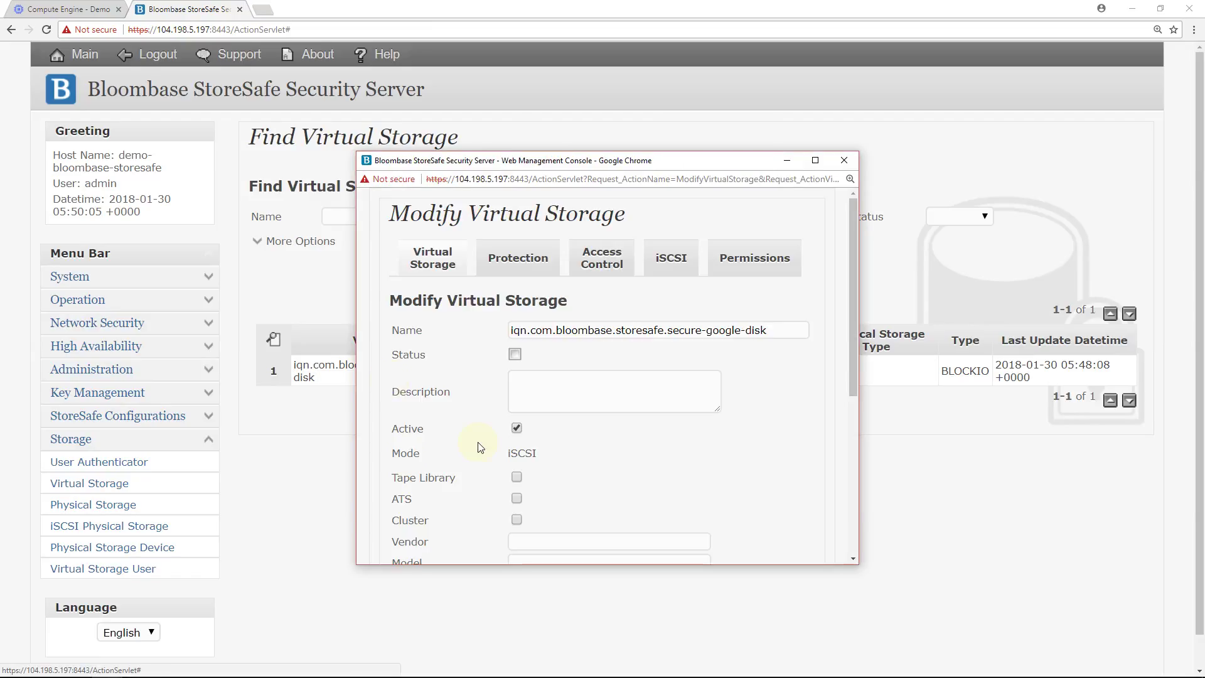
Review its iSCSI mode and physical storage google-disk on device Google_PersistentDisk_data-disk.
drag(390, 456, 596, 464)
click(596, 460)
scroll(596, 461, down, 4)
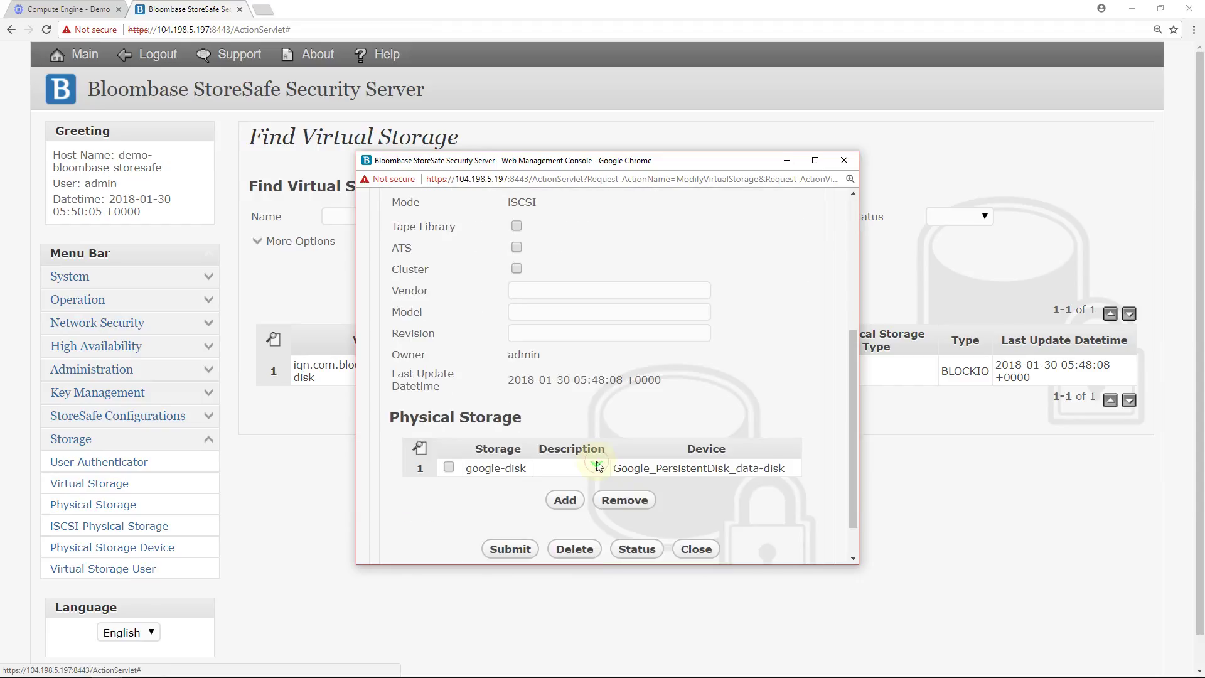
drag(530, 475, 465, 468)
drag(795, 472, 614, 477)
click(723, 488)
scroll(594, 370, up, 4)
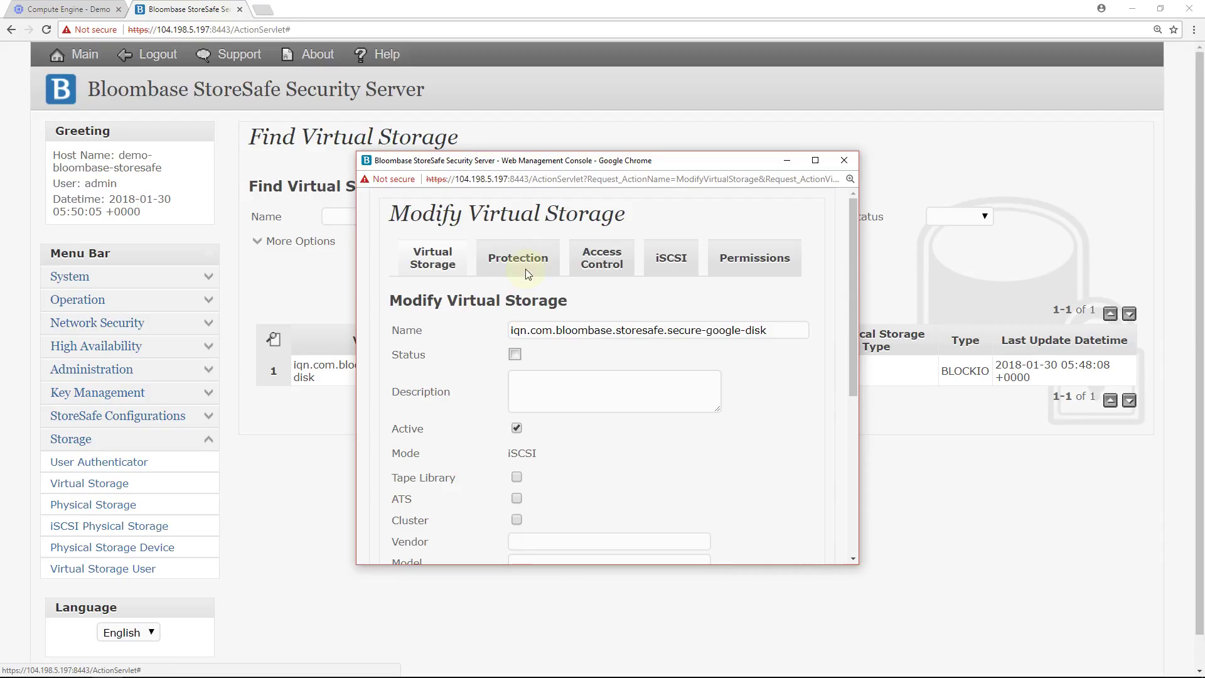
Check the Protection settings showing encryption-key with AES XTS 256.
click(522, 259)
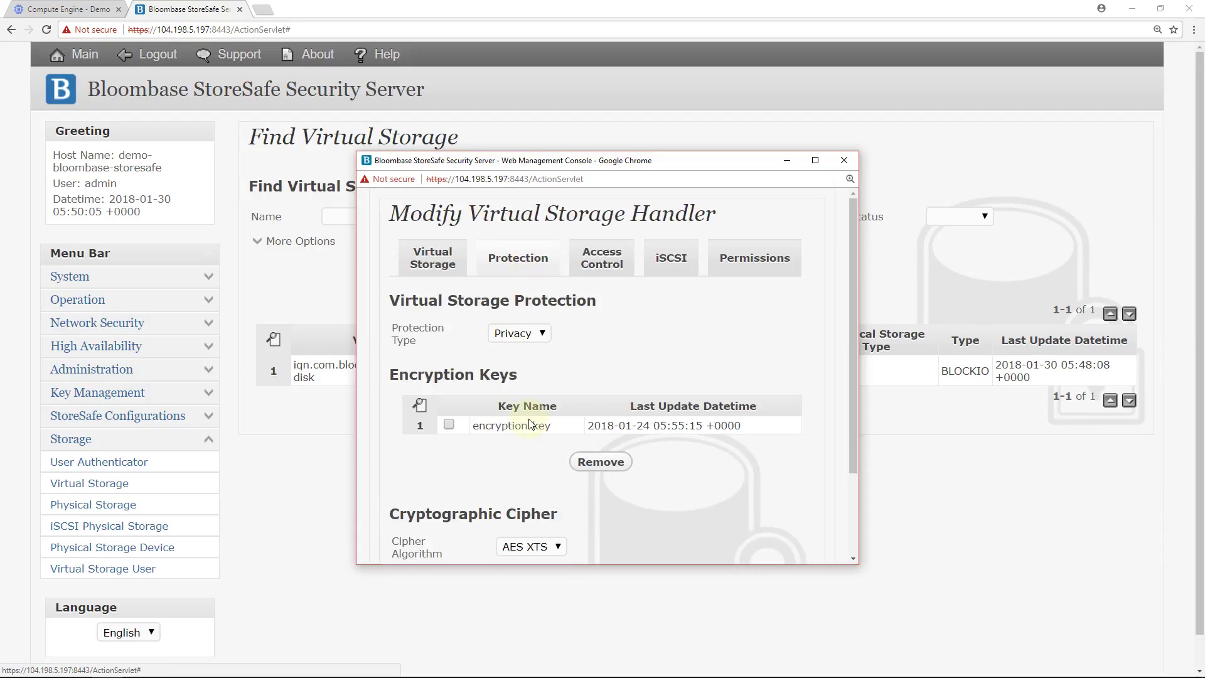
drag(552, 428, 471, 427)
scroll(571, 469, down, 2)
click(572, 469)
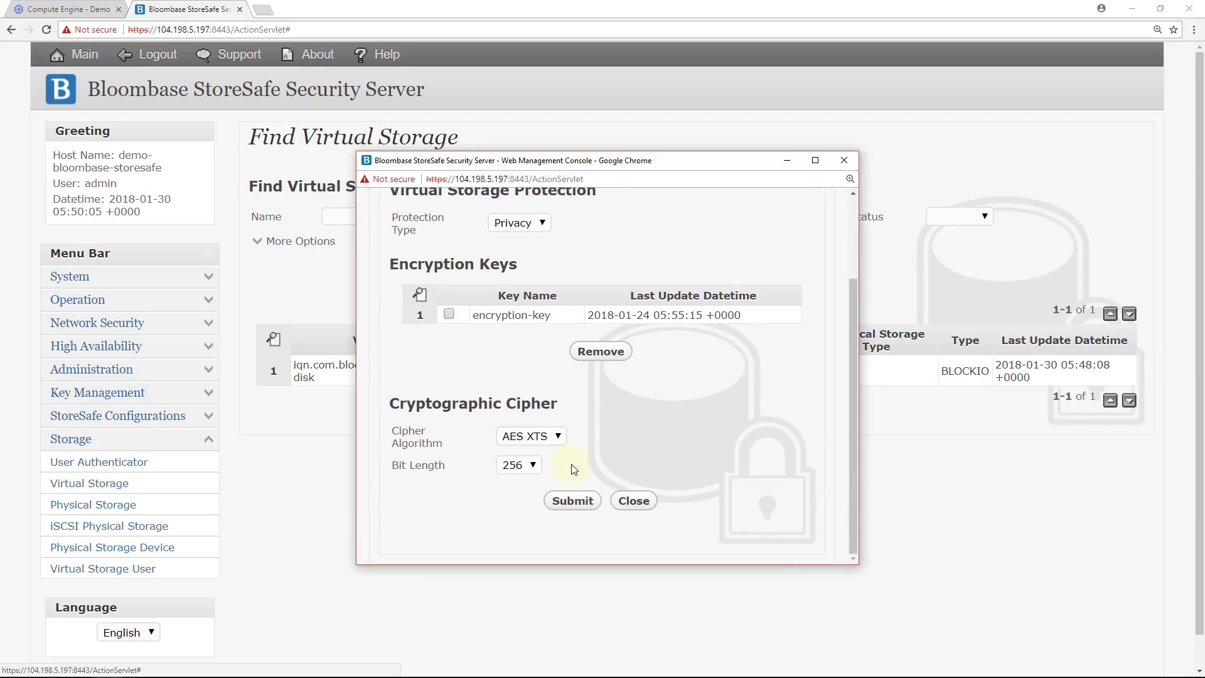
scroll(571, 470, up, 2)
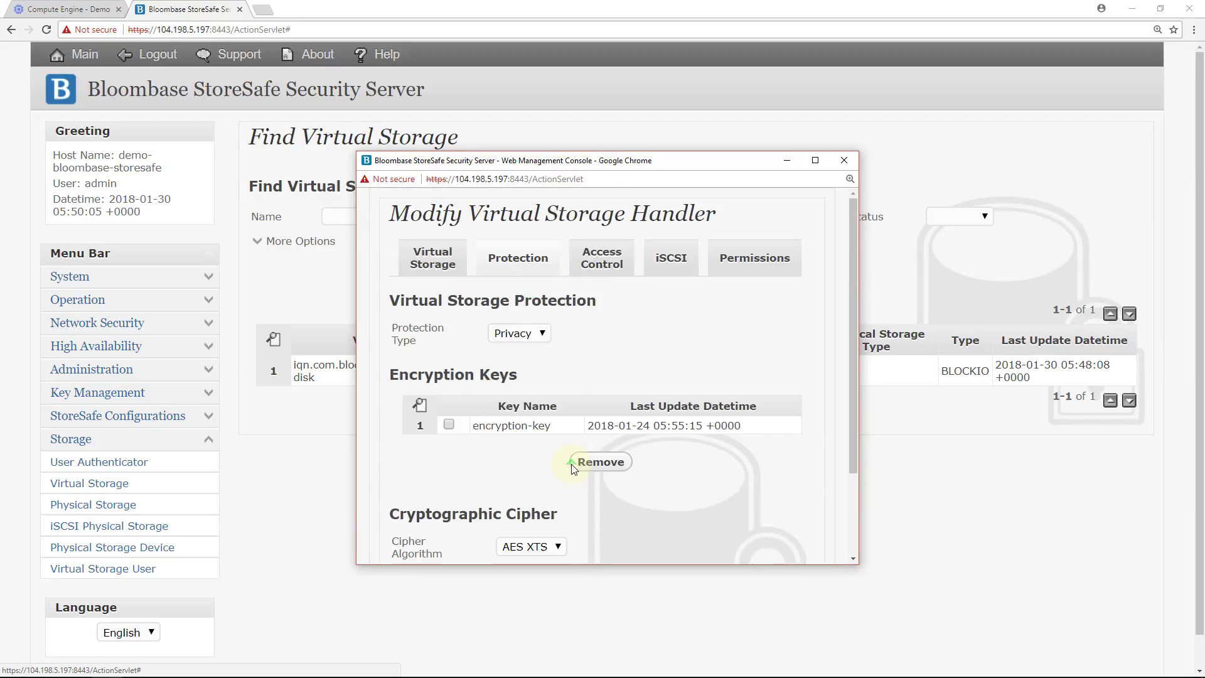
Confirm the demo-sql-server initiator under Access Control, then close the settings window.
click(602, 257)
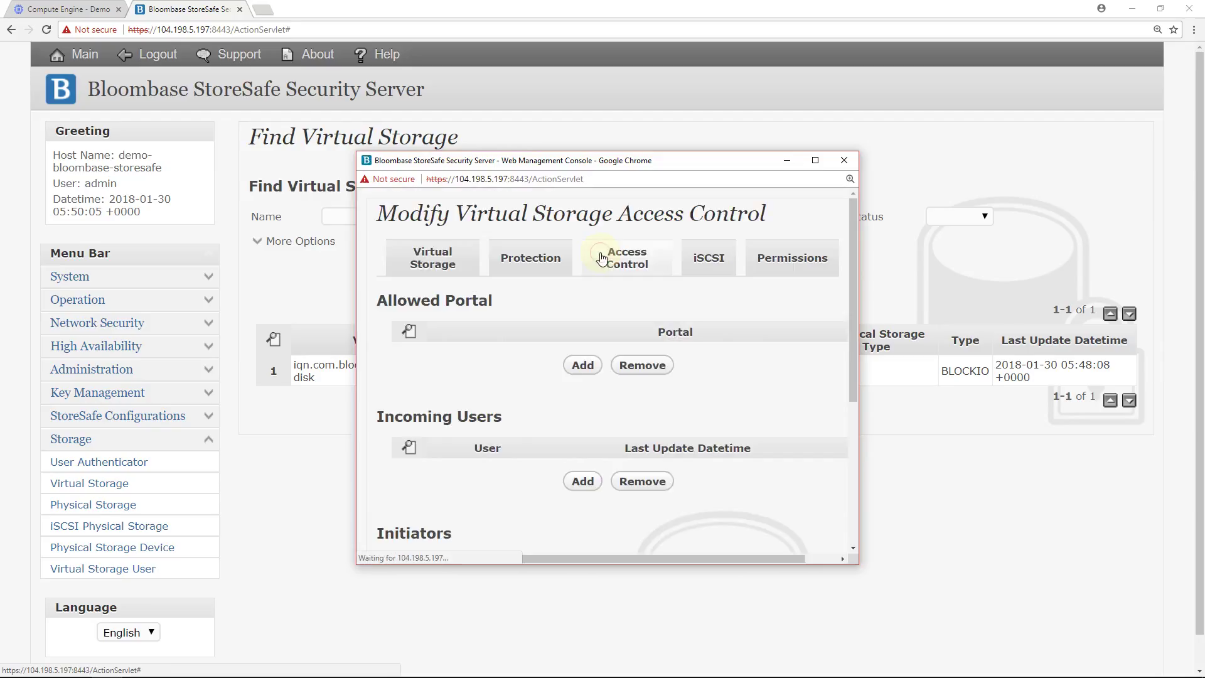
scroll(602, 258, down, 4)
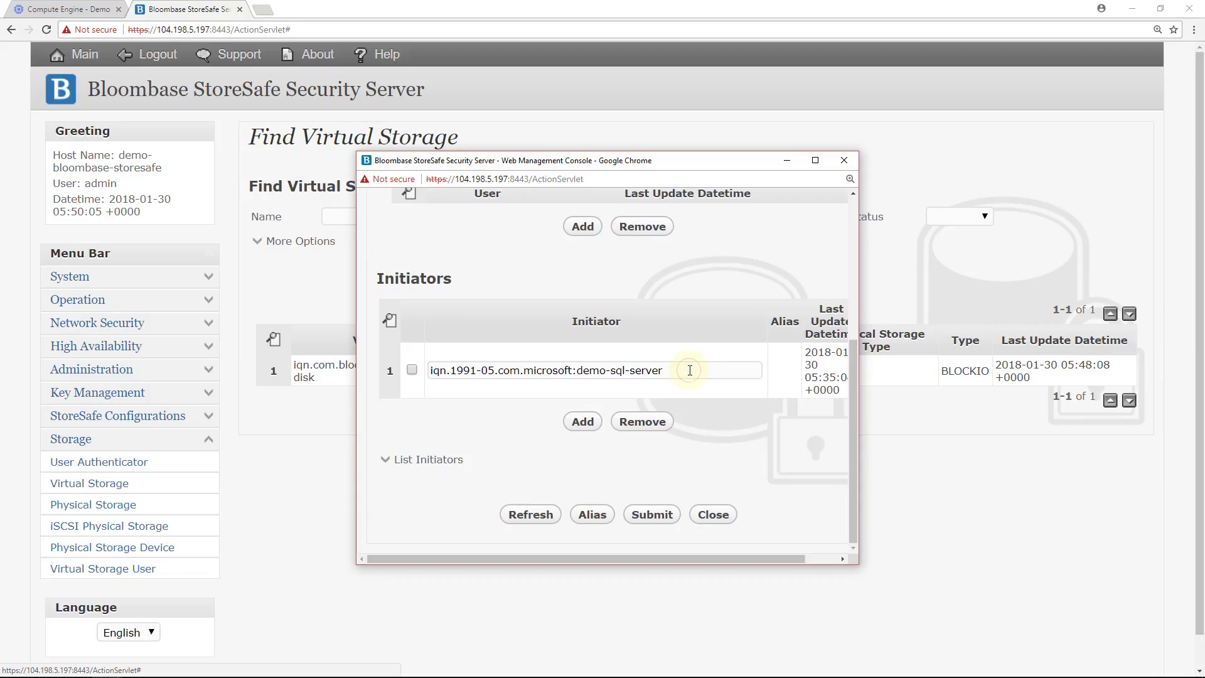
drag(689, 370, 433, 373)
click(476, 415)
click(725, 517)
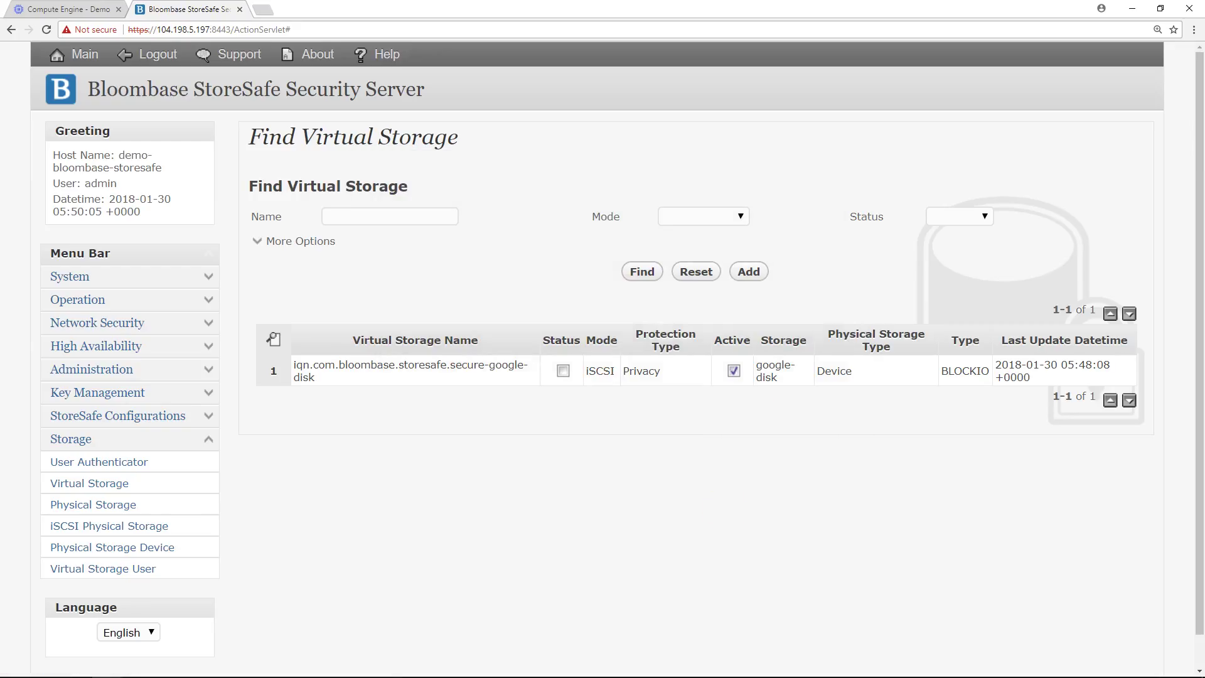
Start the secure-google-disk virtual storage from its status window, then refresh the storage list.
click(678, 499)
click(443, 369)
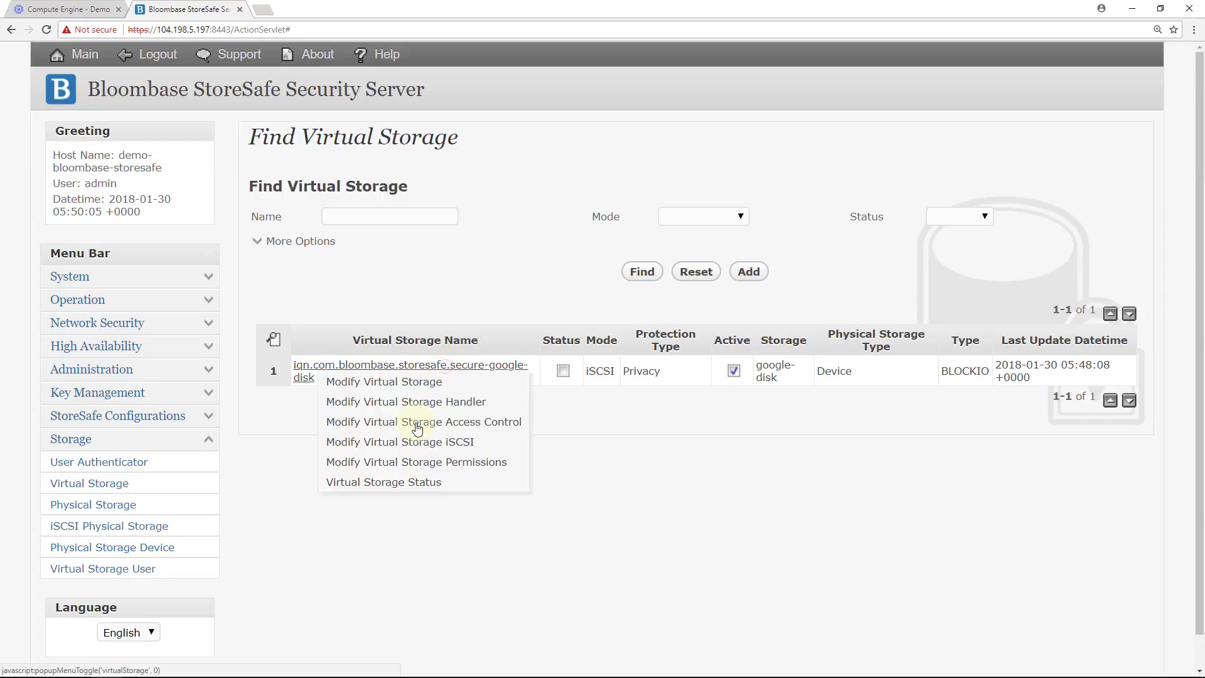
click(408, 483)
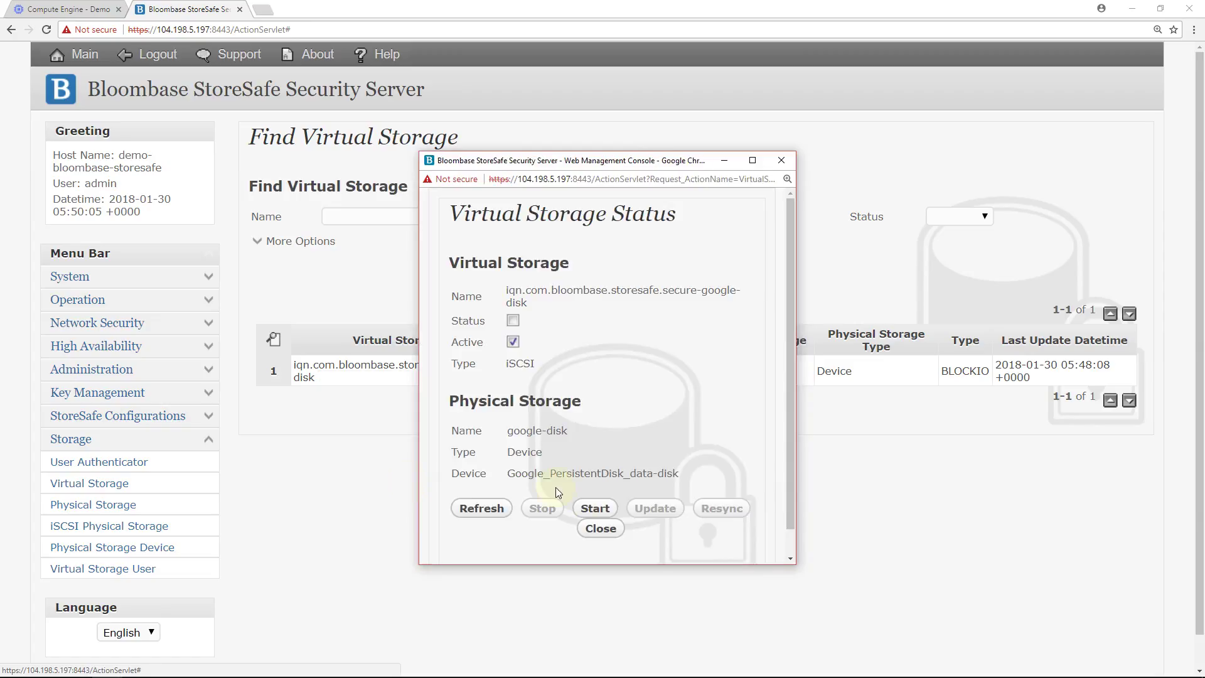
click(596, 508)
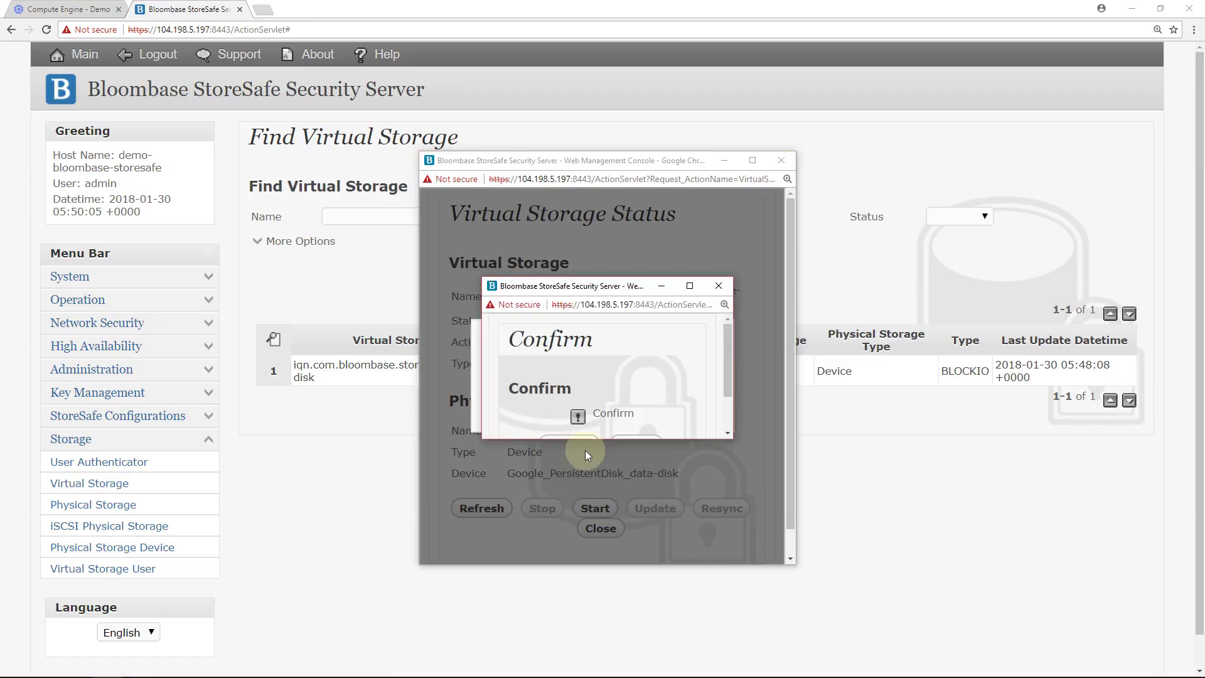
click(568, 390)
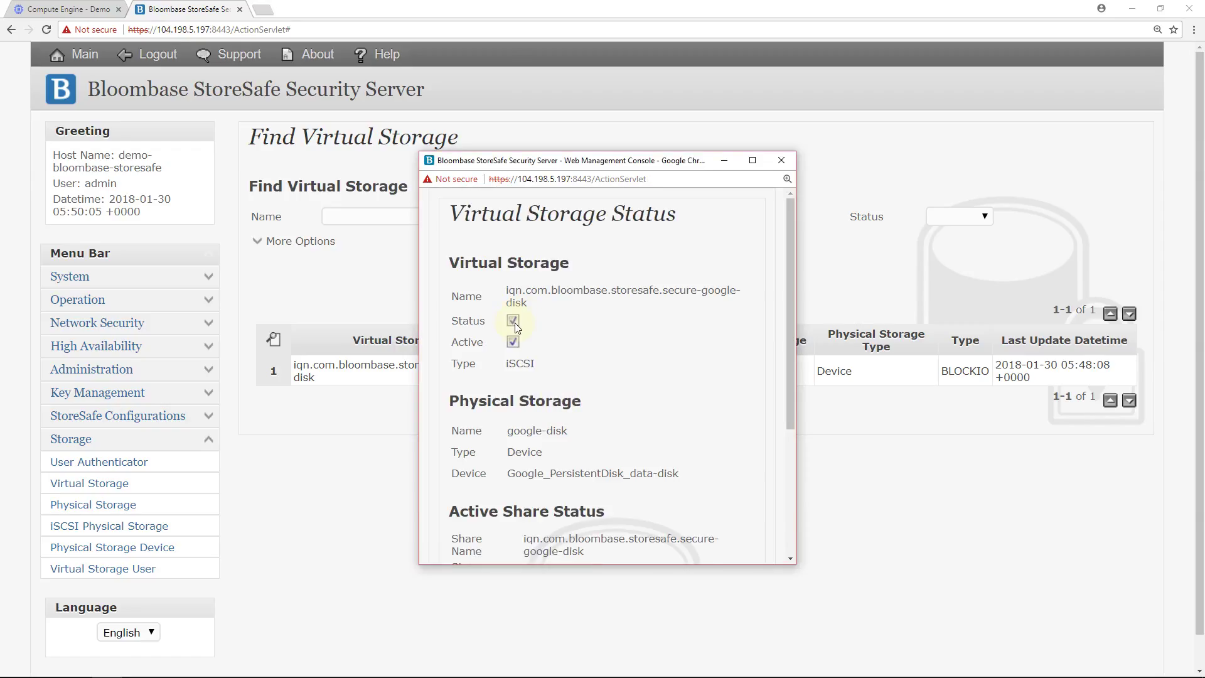
scroll(515, 327, down, 3)
click(600, 500)
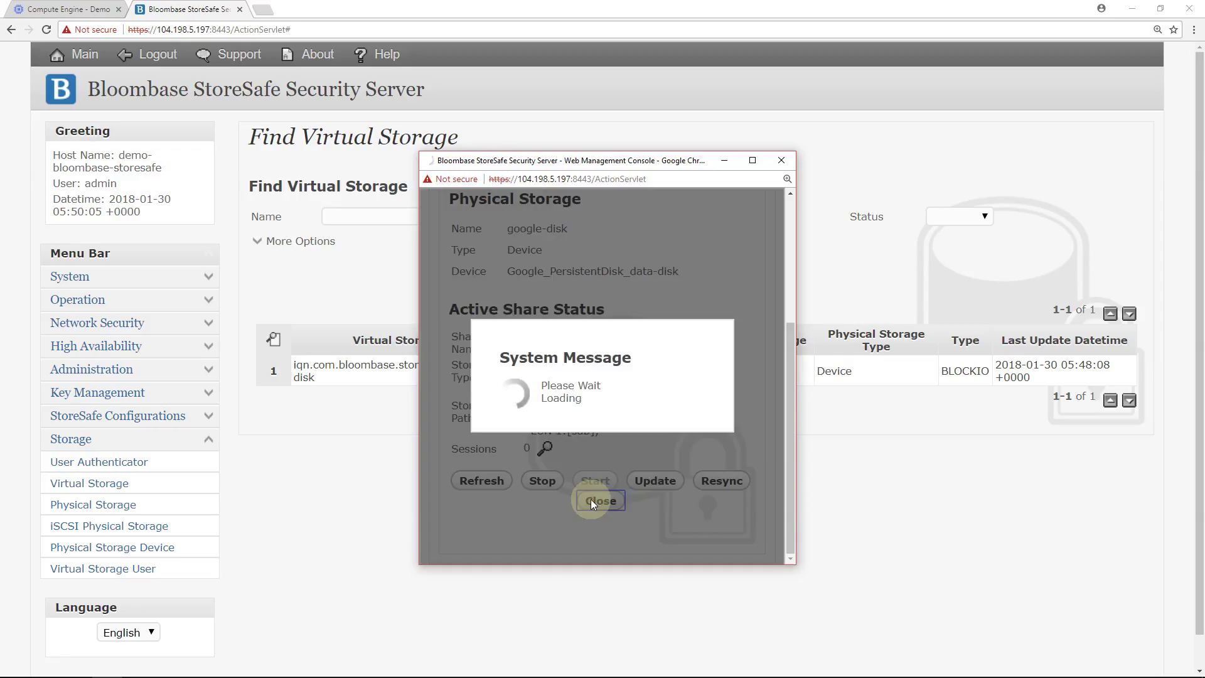
click(642, 272)
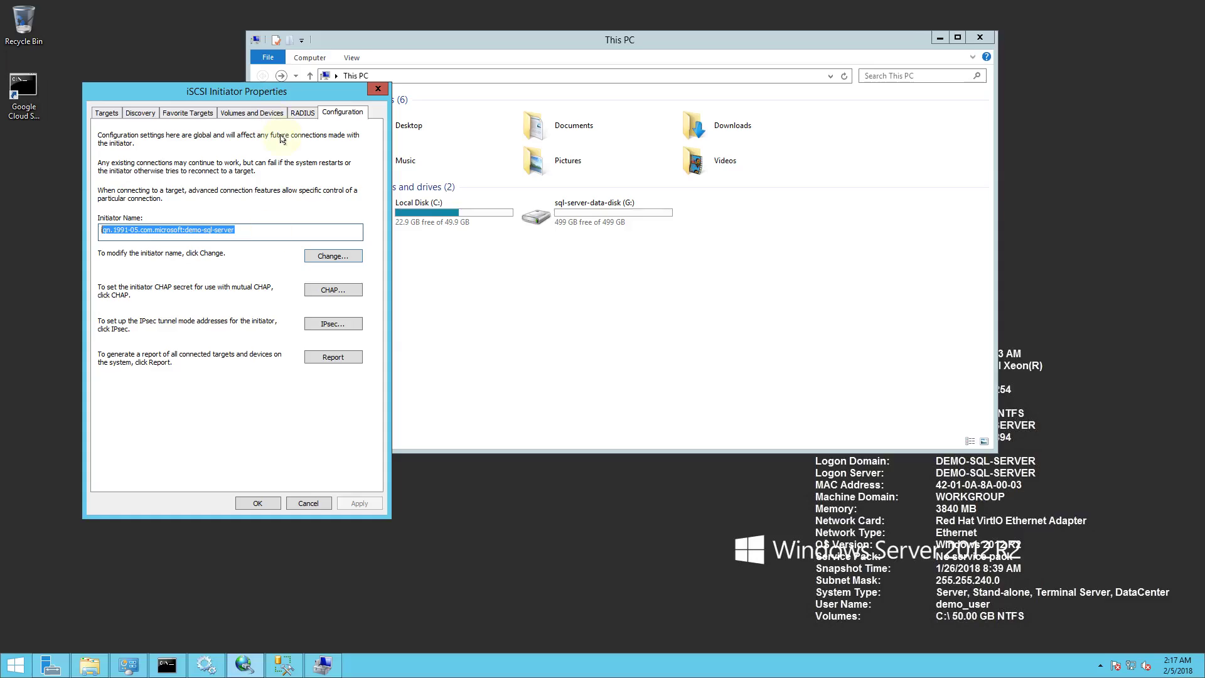
Connect the secure-google-disk iSCSI target, check the new H: drive, then select AdventureWorks2012.
click(109, 112)
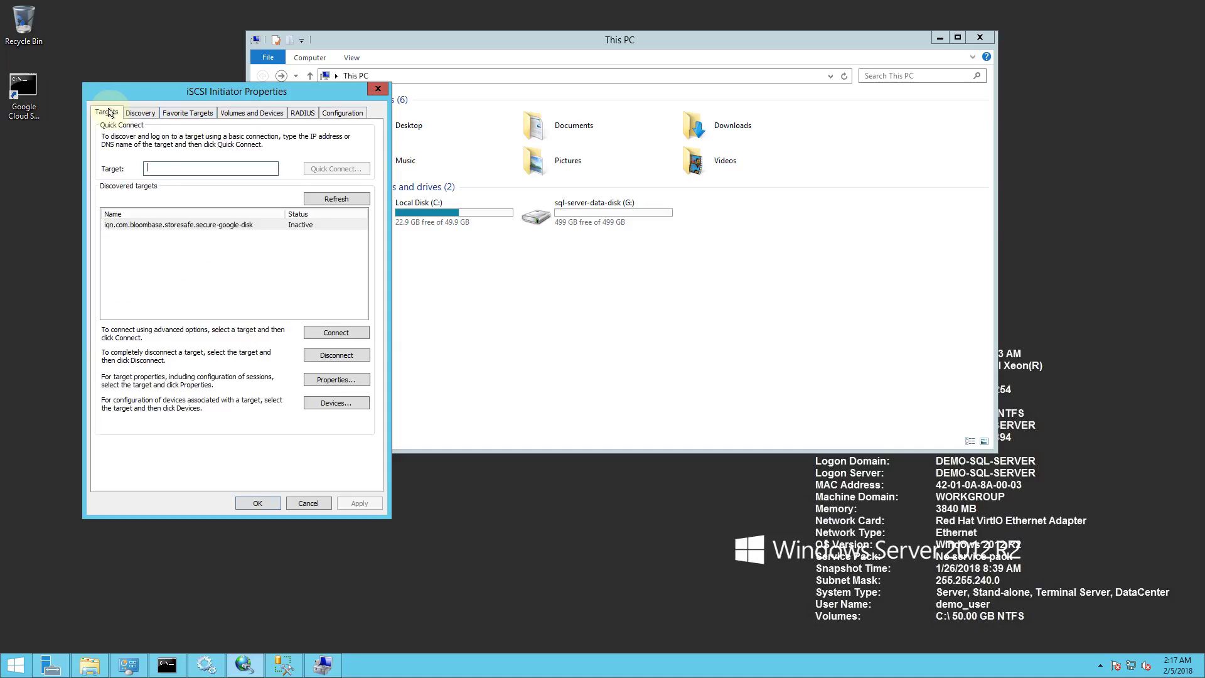
click(333, 335)
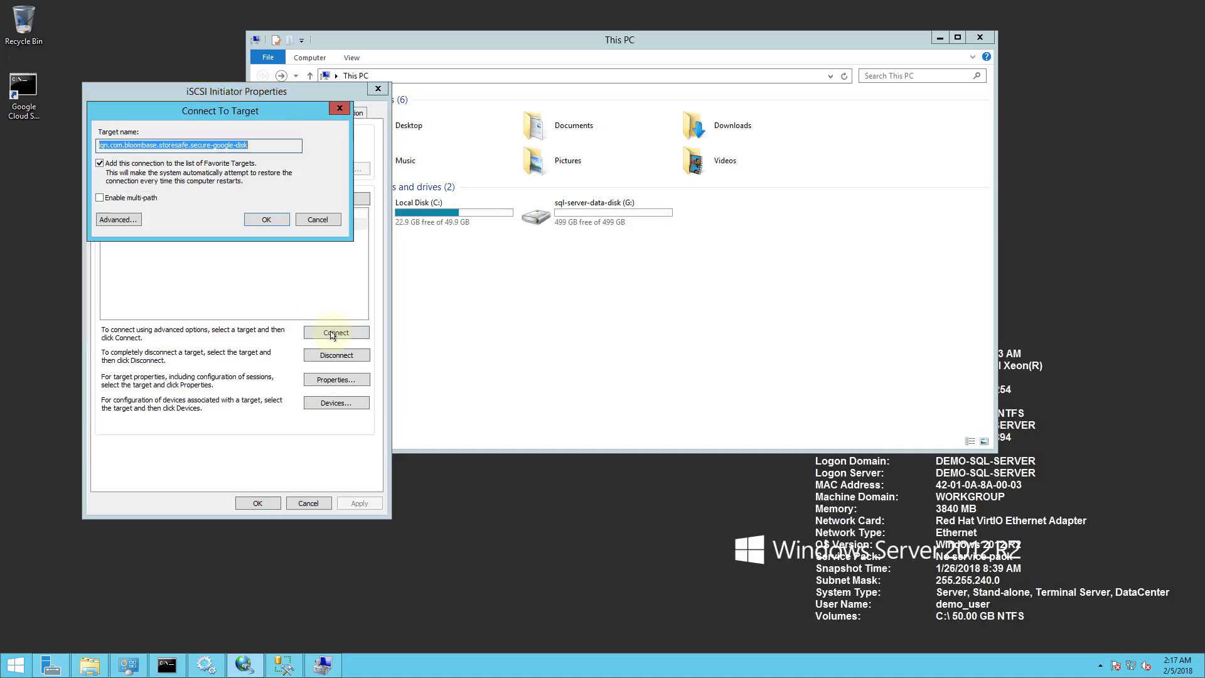
click(254, 221)
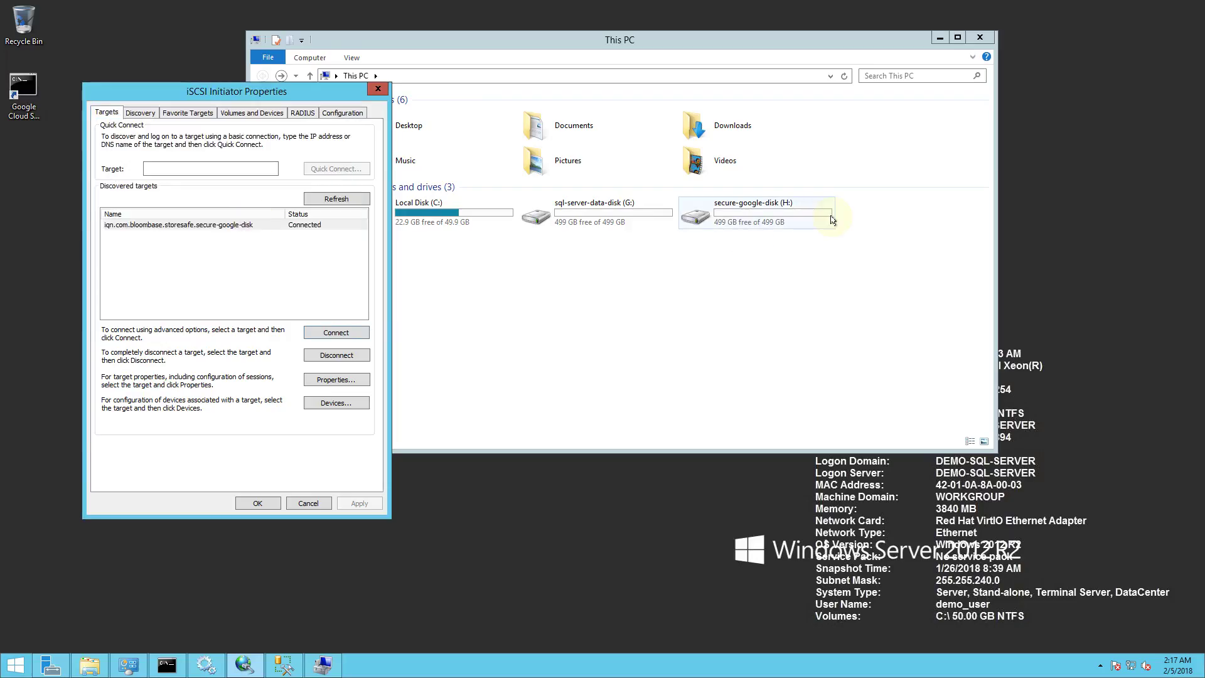
click(832, 219)
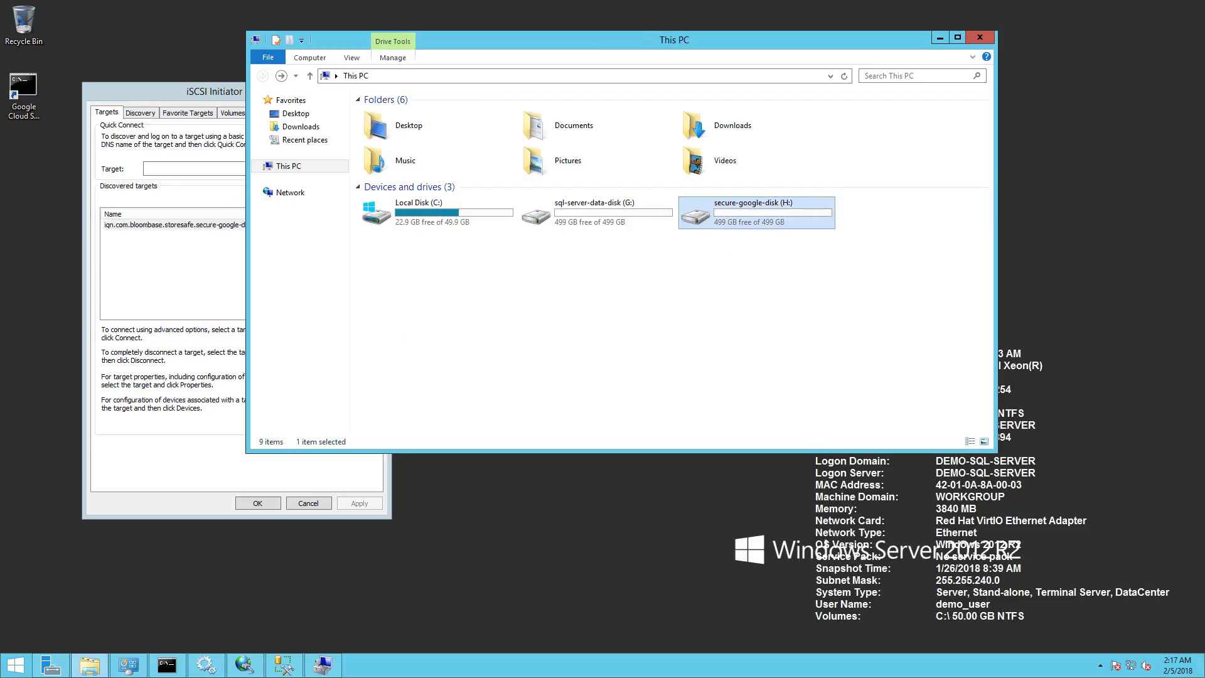
click(337, 137)
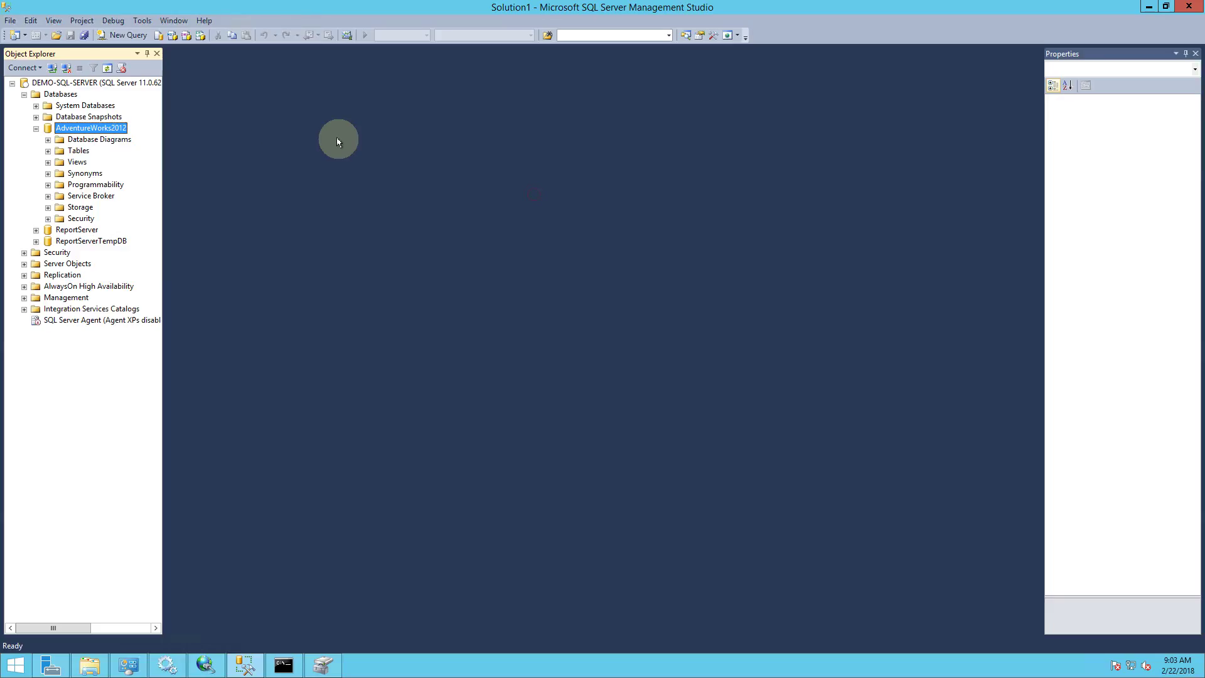
Take AdventureWorks2012 offline with Tasks > Take Offline and close the Success report.
right_click(110, 129)
mouse_move(169, 180)
click(316, 198)
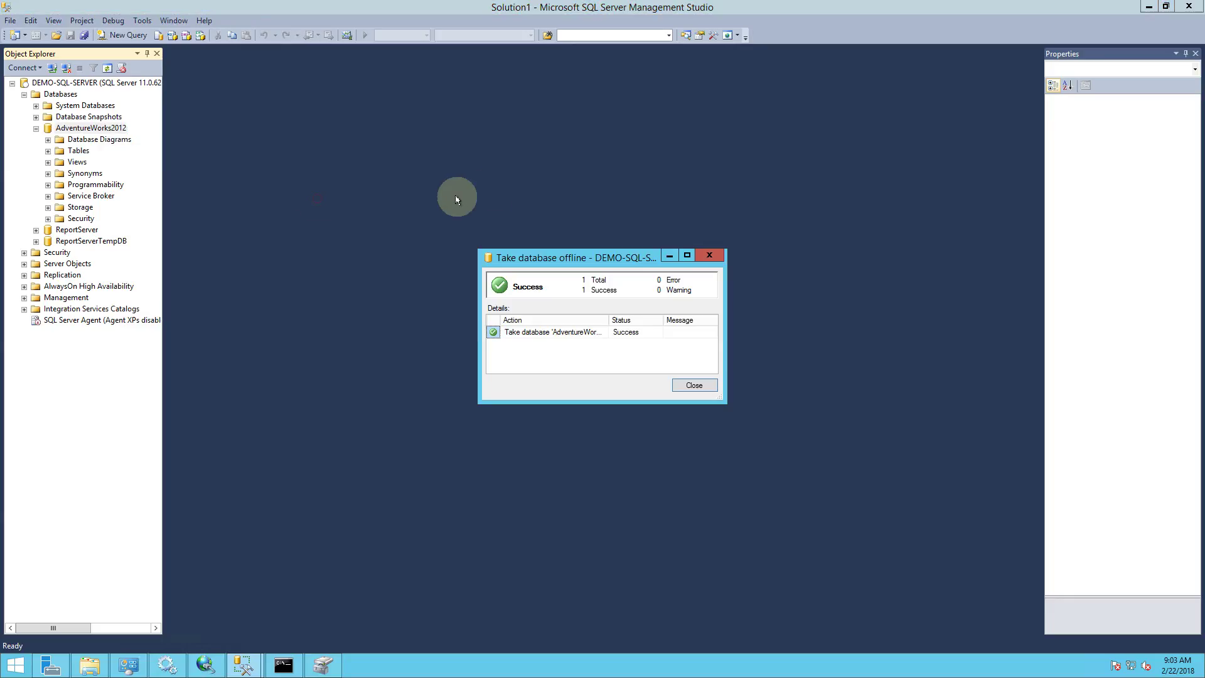
click(694, 385)
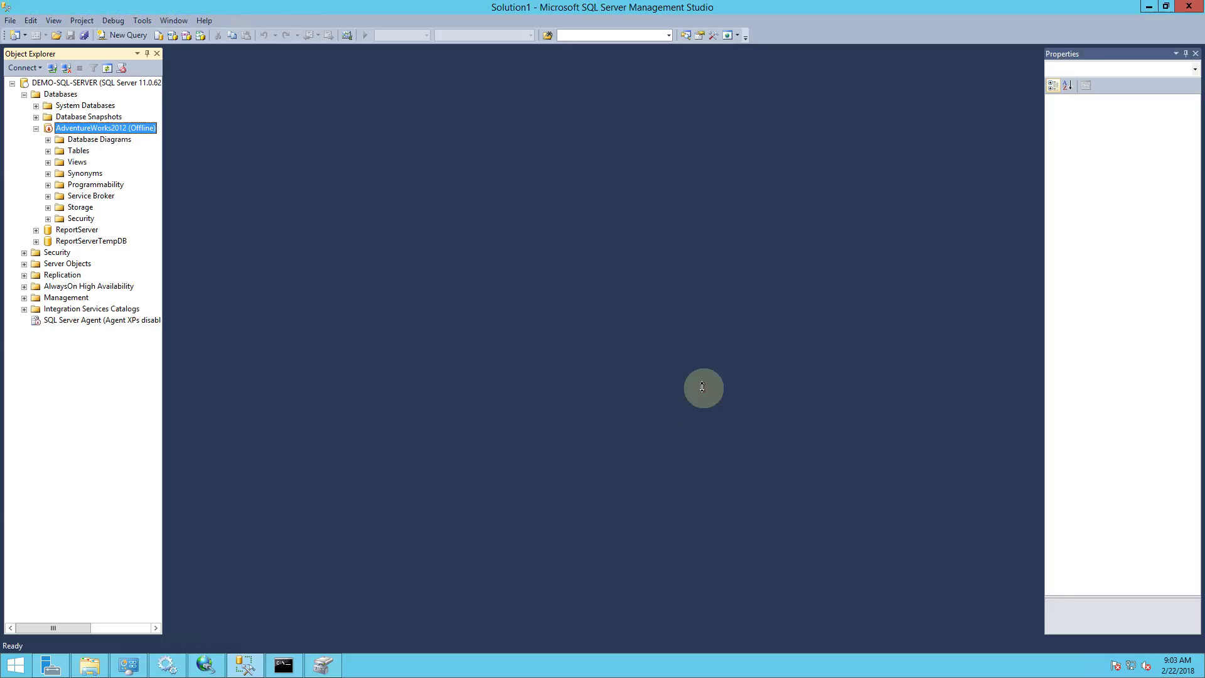
Copy G:\MSSQL to H:\MSSQL with xcopy /O /X /E /H /K and verify the AdventureWorks2012 files.
click(1143, 11)
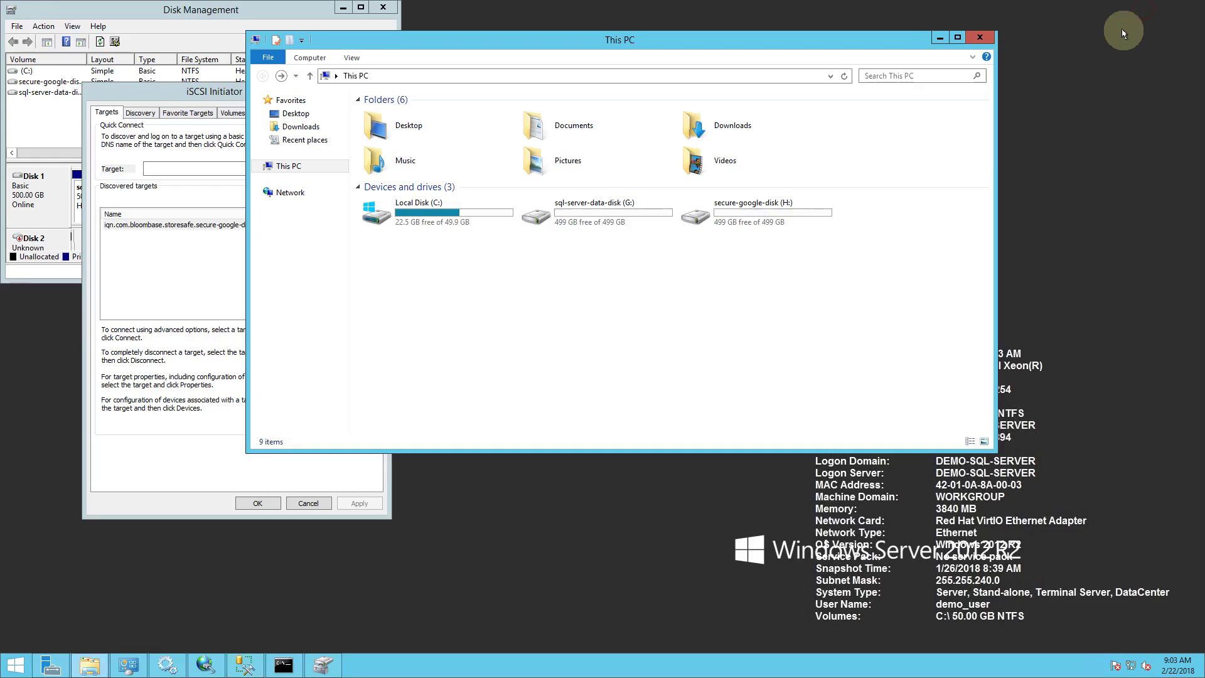
double_click(745, 224)
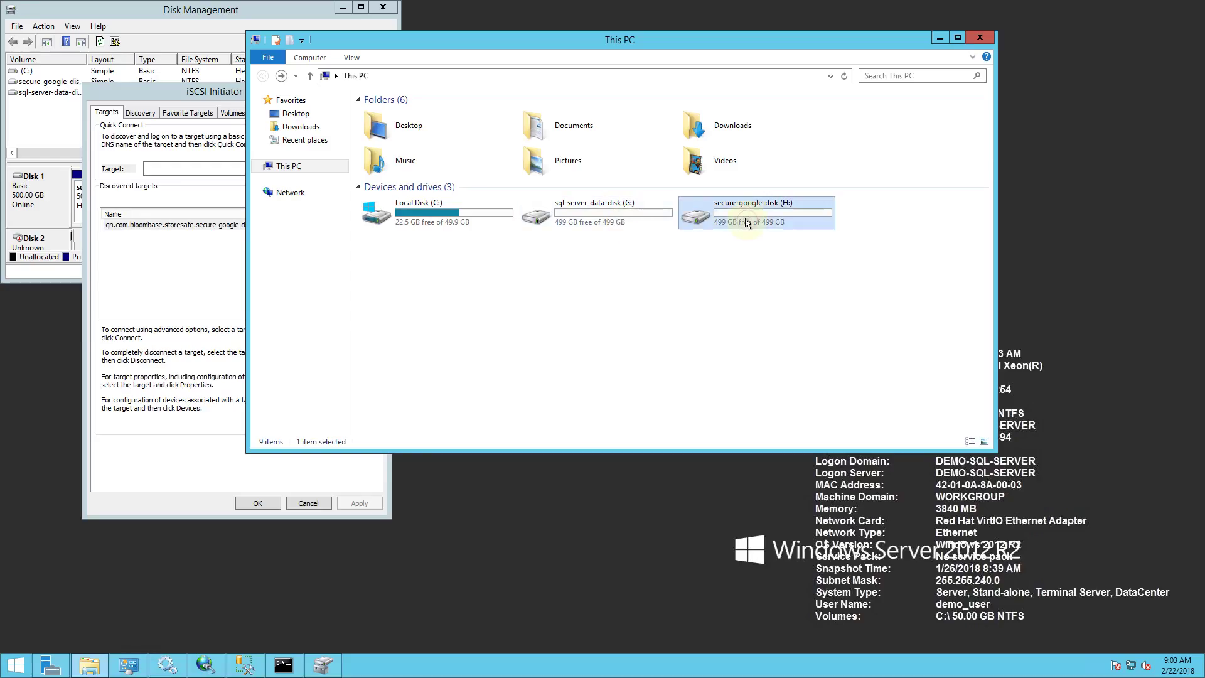
double_click(397, 116)
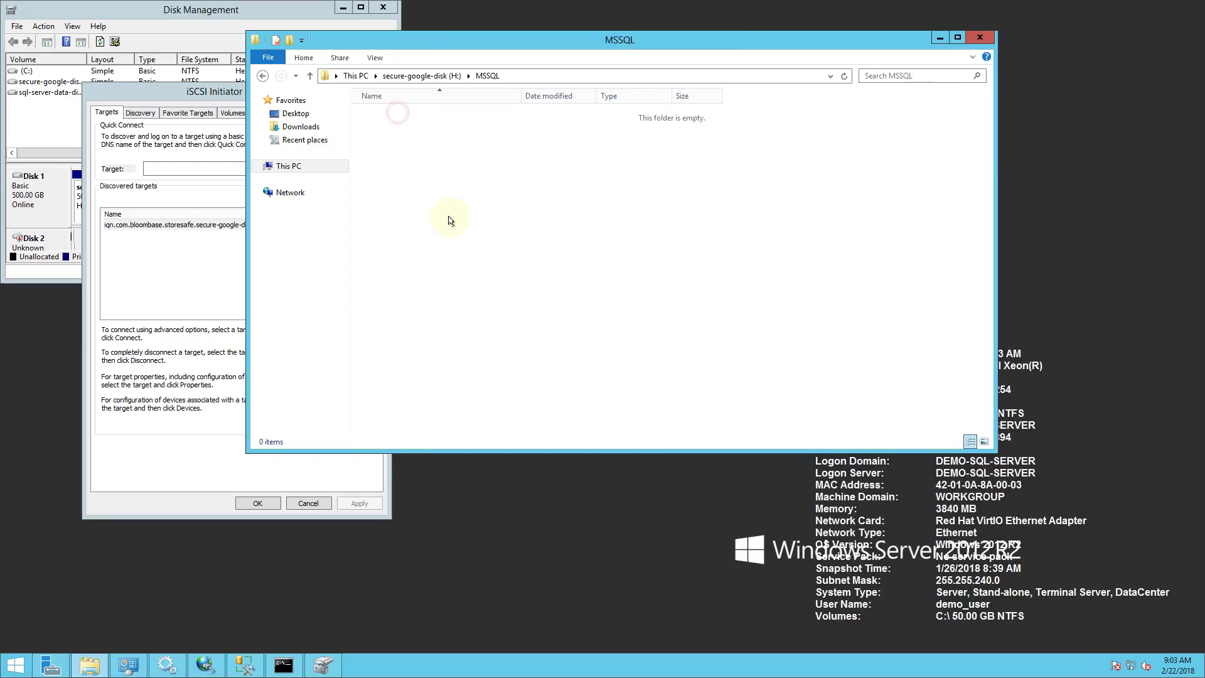
click(353, 571)
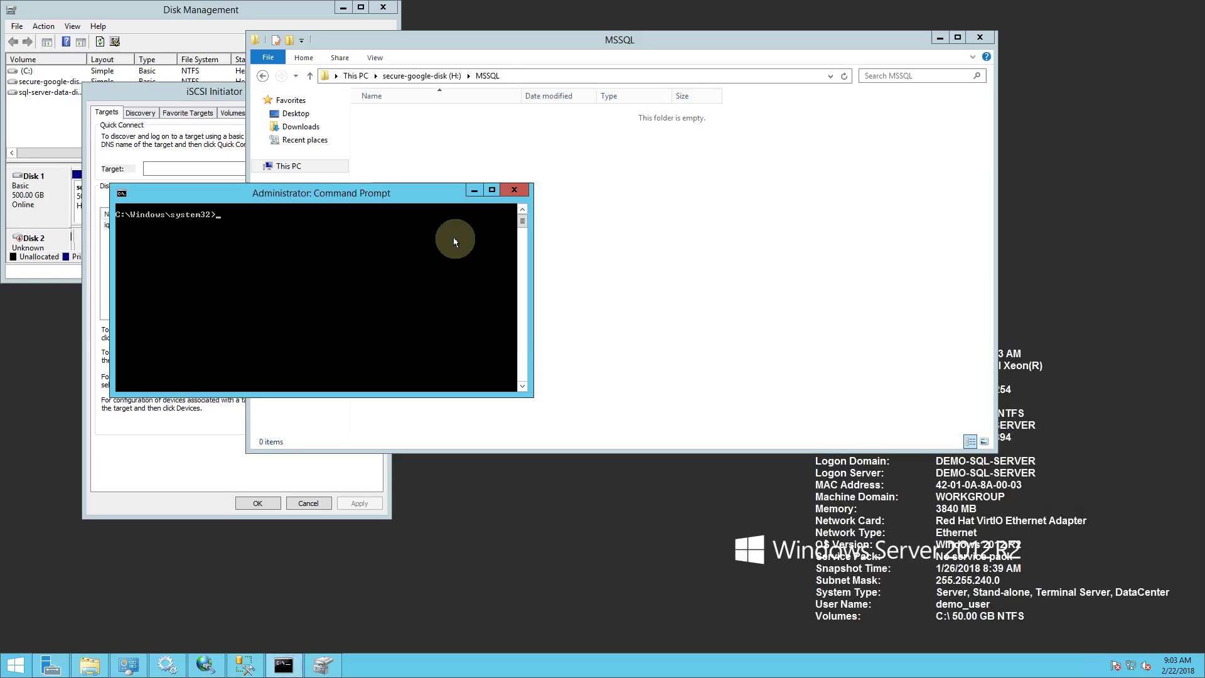
text(xcopy G:\MSSQL H:\MSSQL /O /X /E /H /K)
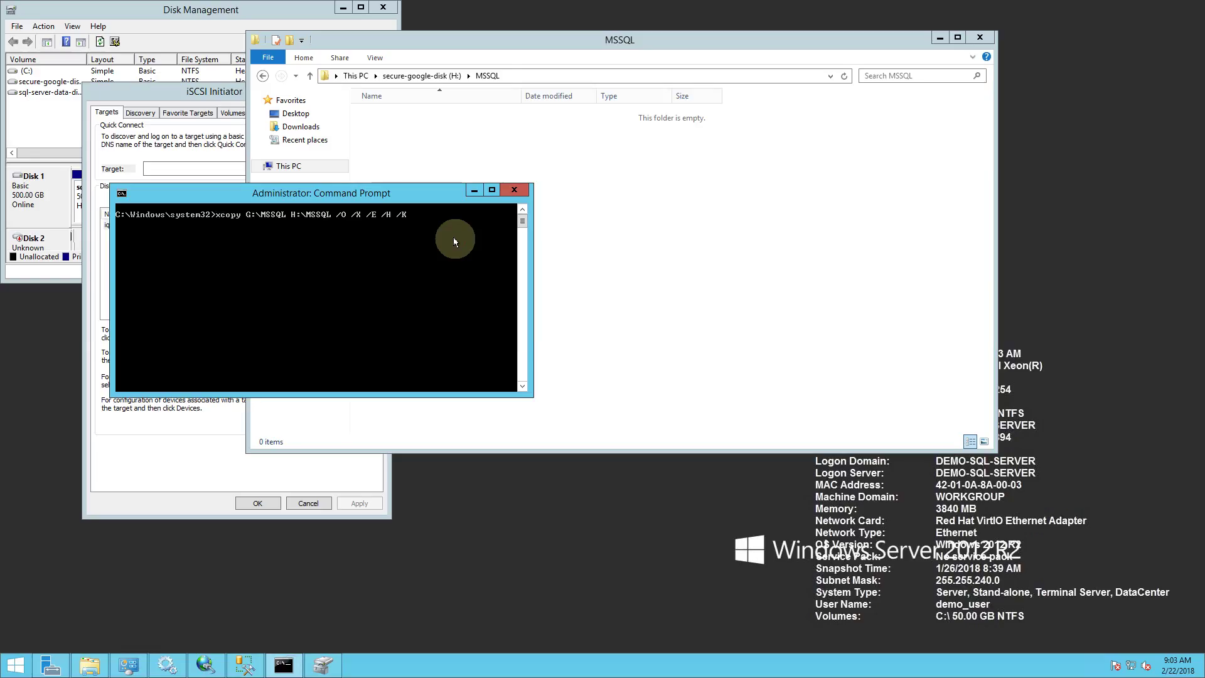
key(Return)
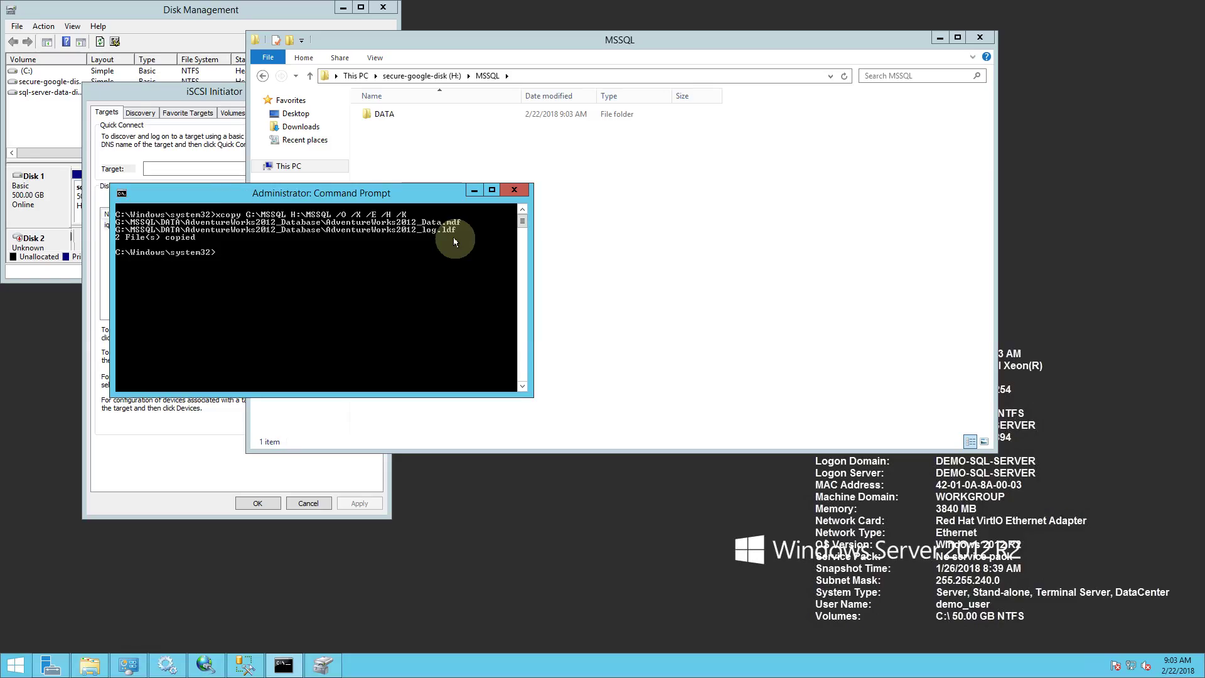
double_click(434, 115)
double_click(434, 115)
click(434, 119)
Securely erase the original files with sdelete -s G:\MSSQL\*.
click(188, 256)
text(sdelete -s G:\MSSQL\*)
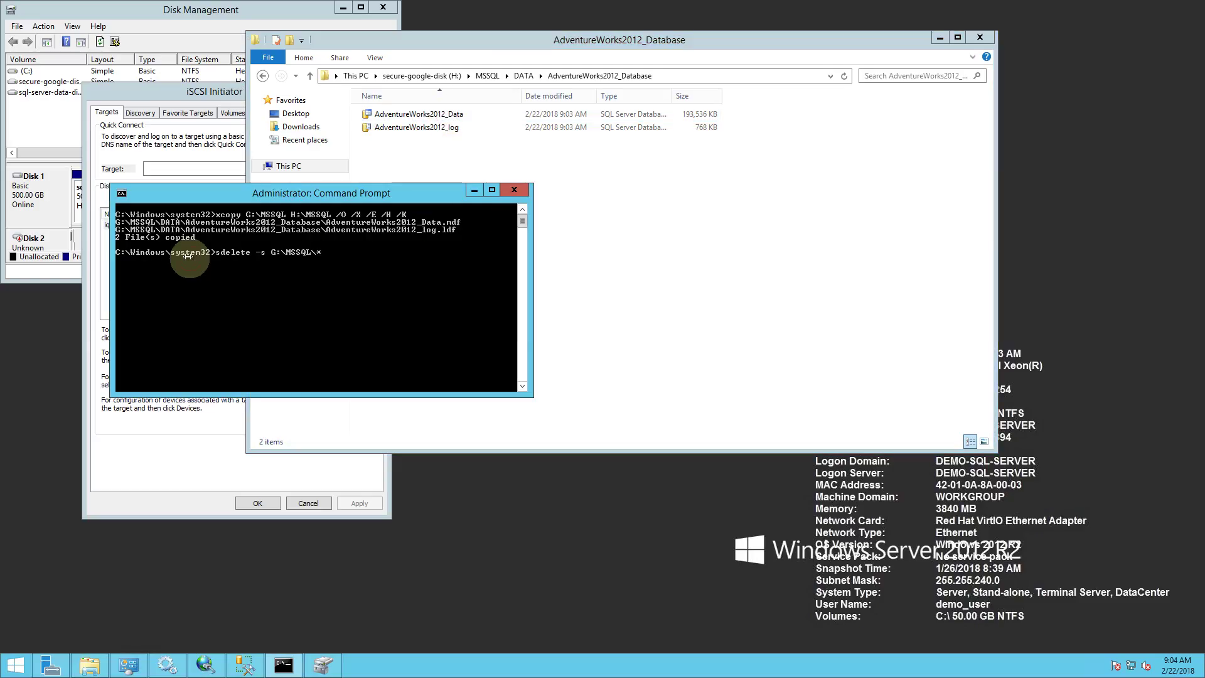
key(Return)
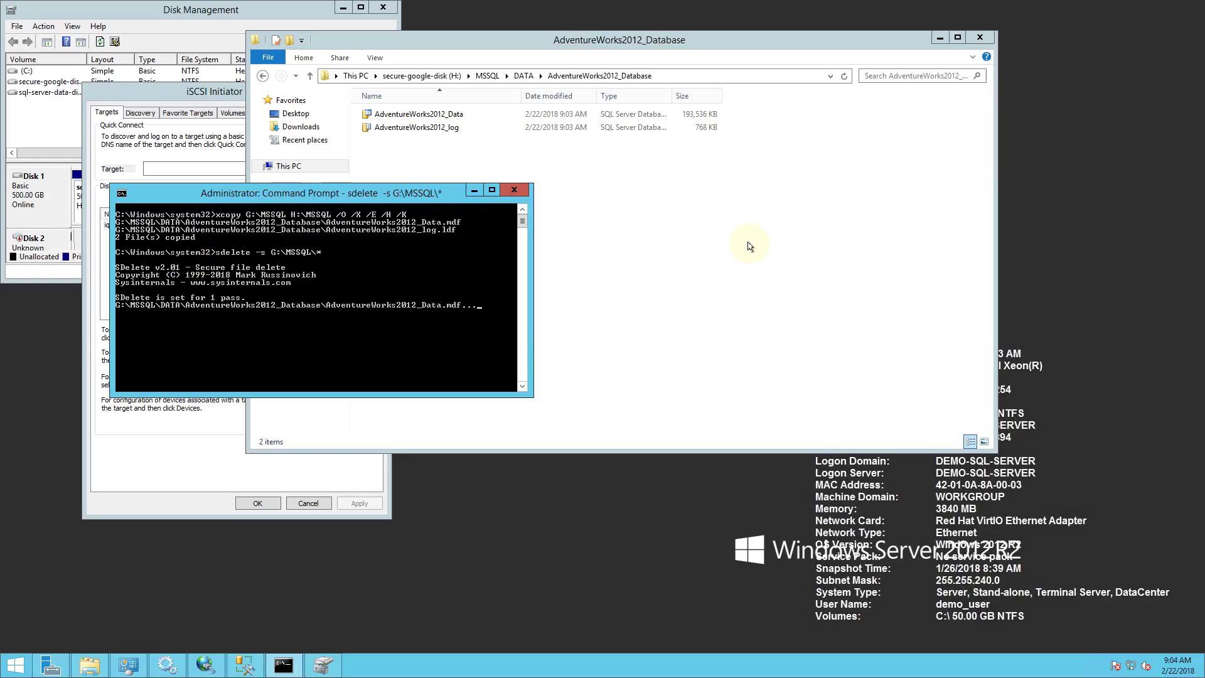
click(612, 209)
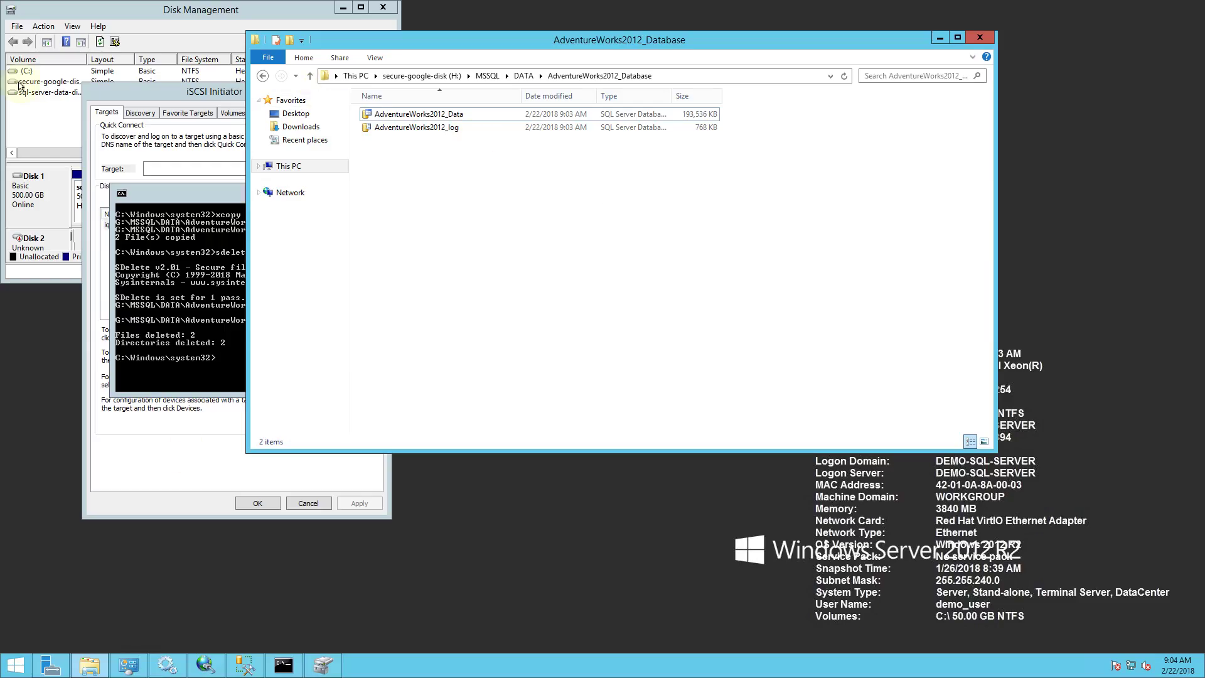
click(48, 110)
Remove the G: drive letter from sql-server-data-disk.
right_click(53, 93)
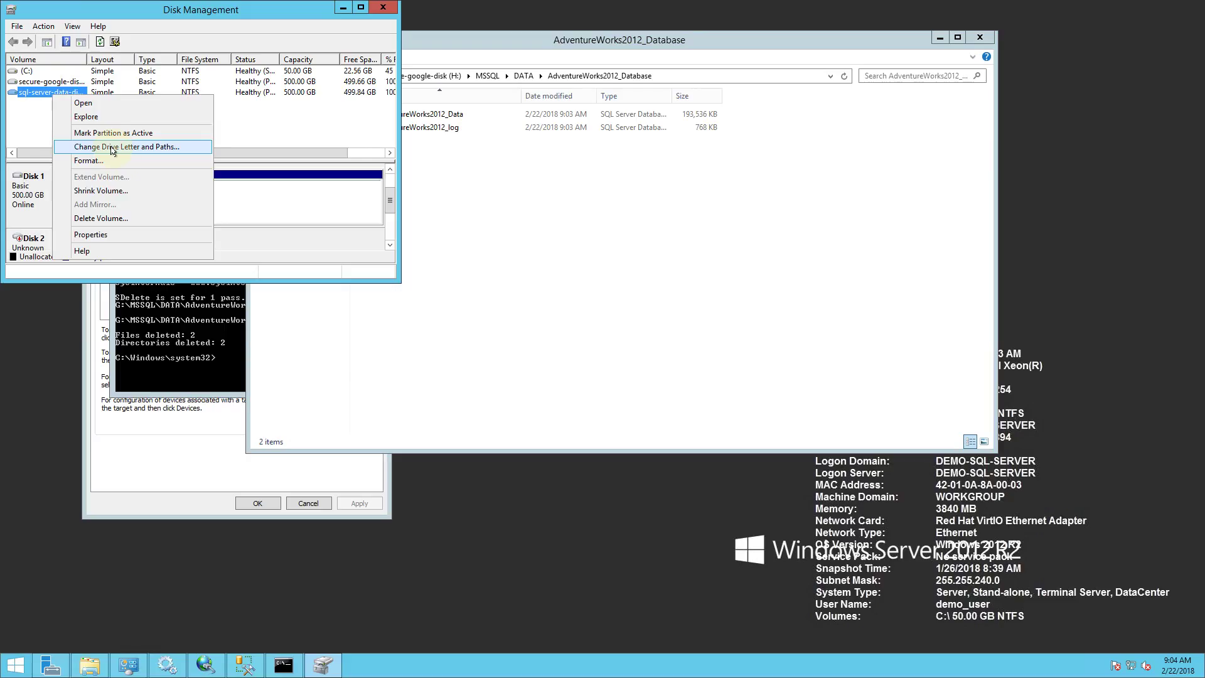
click(119, 149)
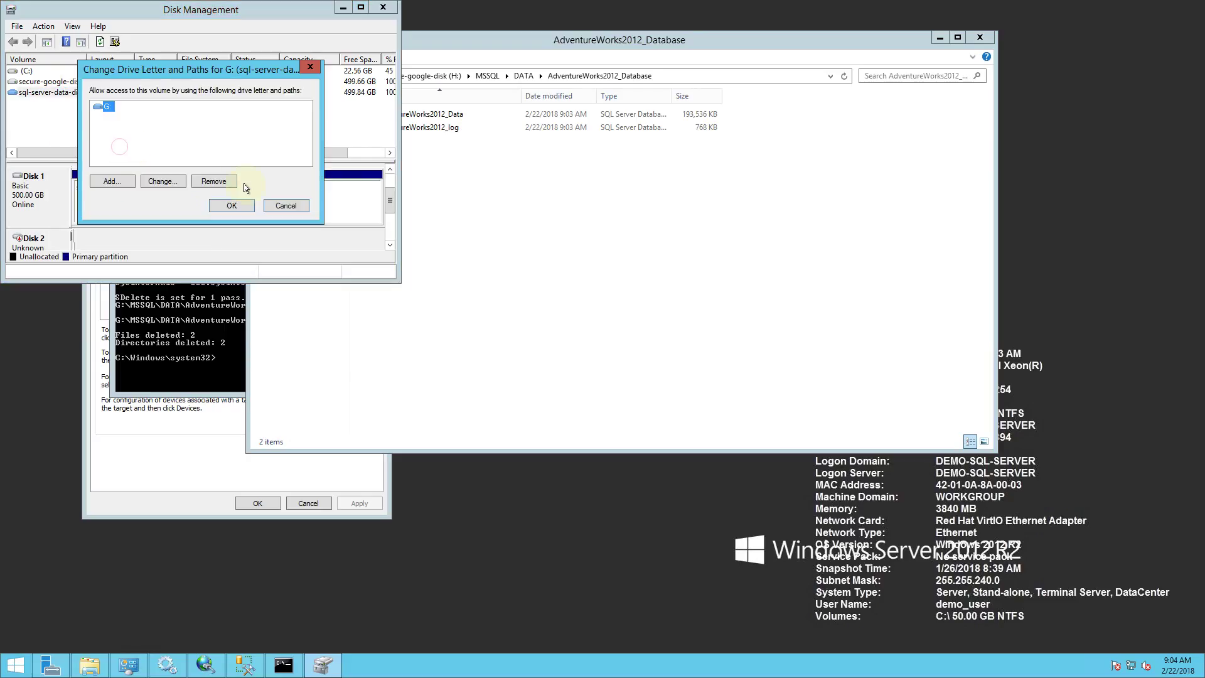
click(209, 183)
click(659, 381)
click(62, 93)
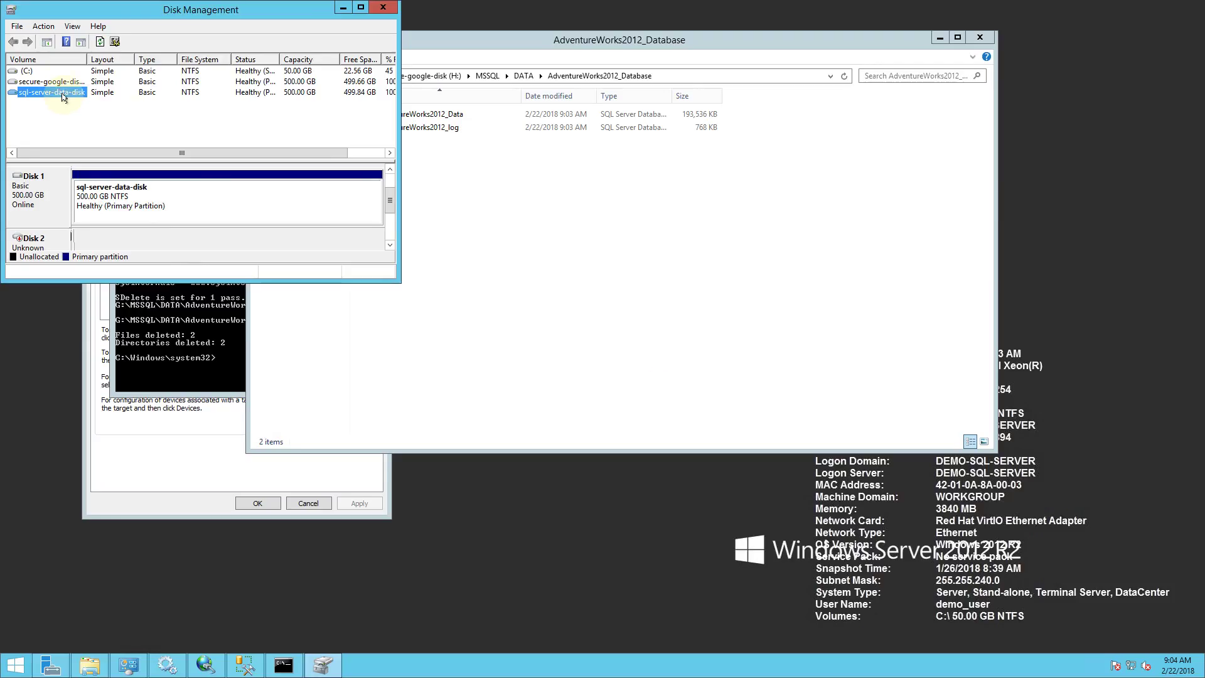
Change secure-google-disk's drive letter from H: to G:, accepting the warning.
right_click(54, 80)
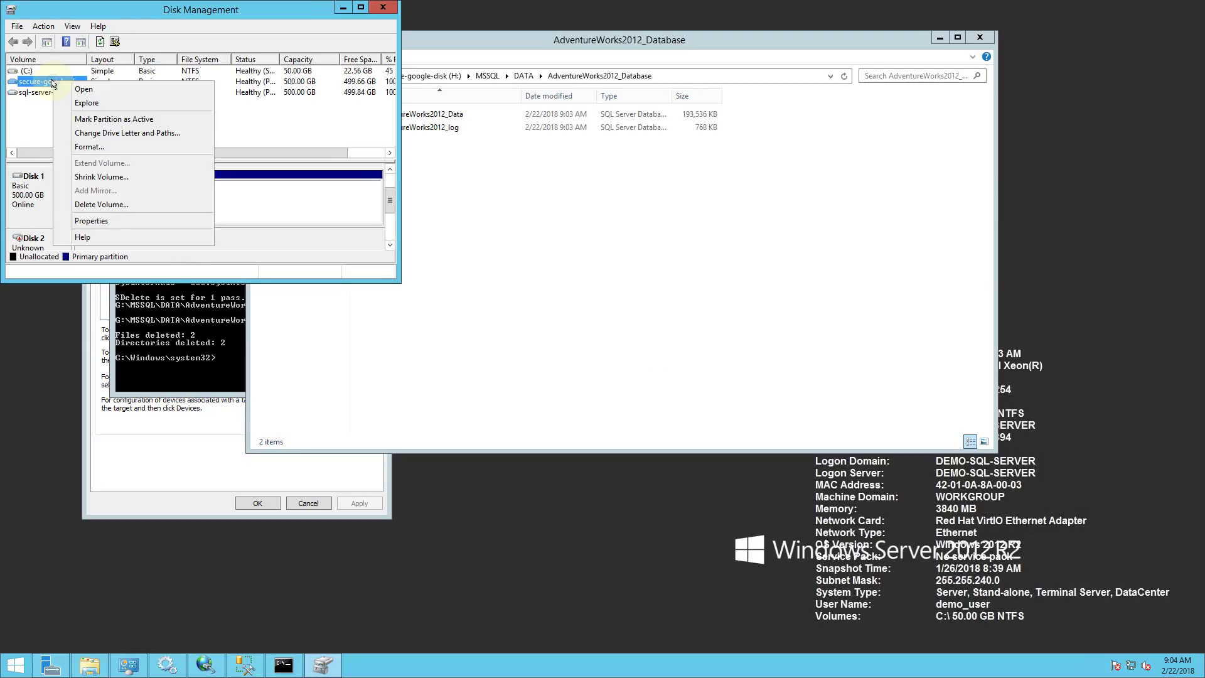
click(88, 134)
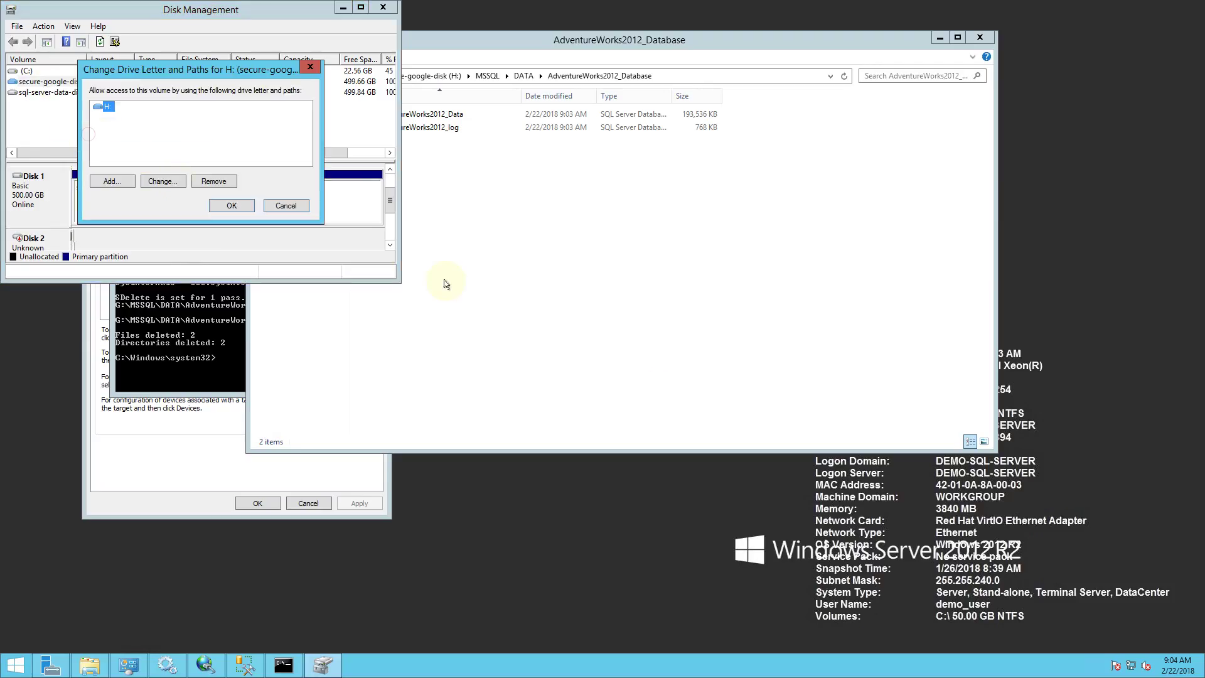
click(175, 184)
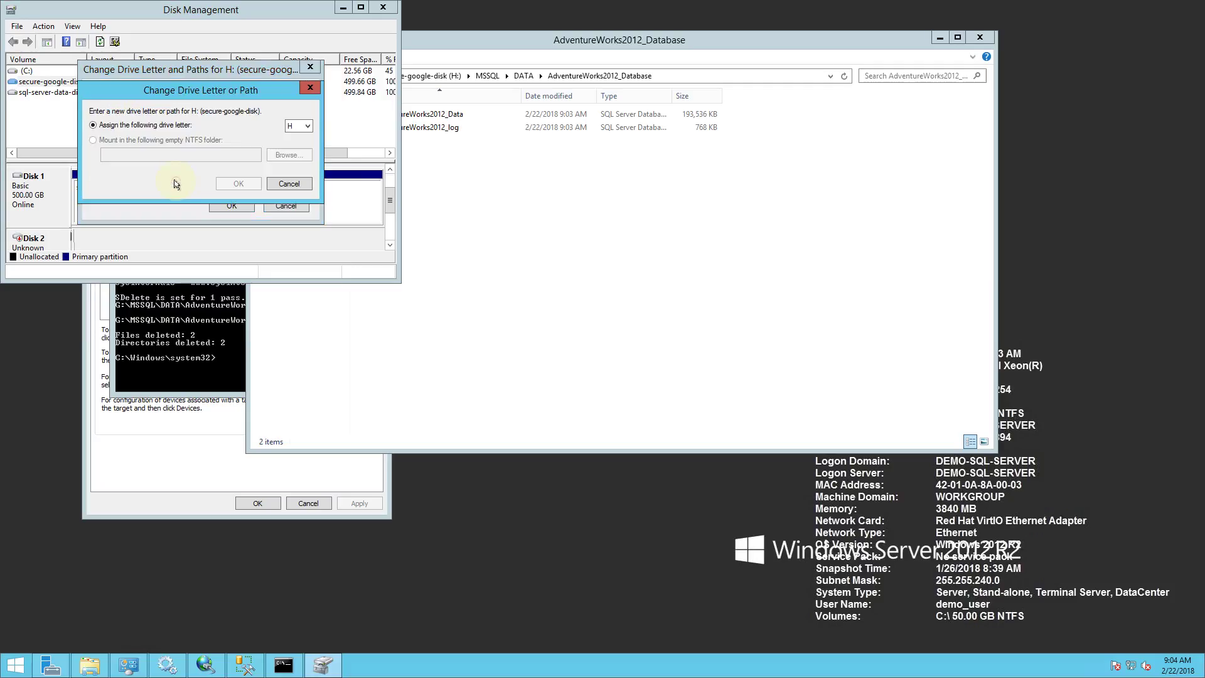
click(301, 128)
click(298, 173)
click(254, 183)
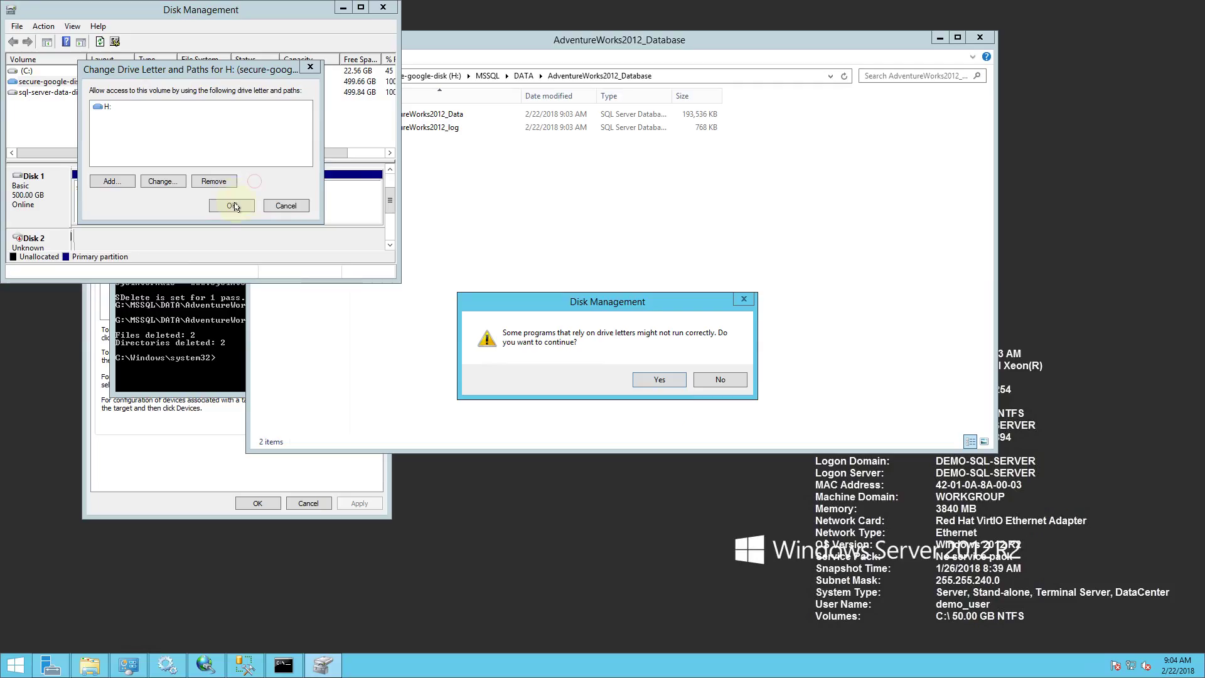
click(670, 379)
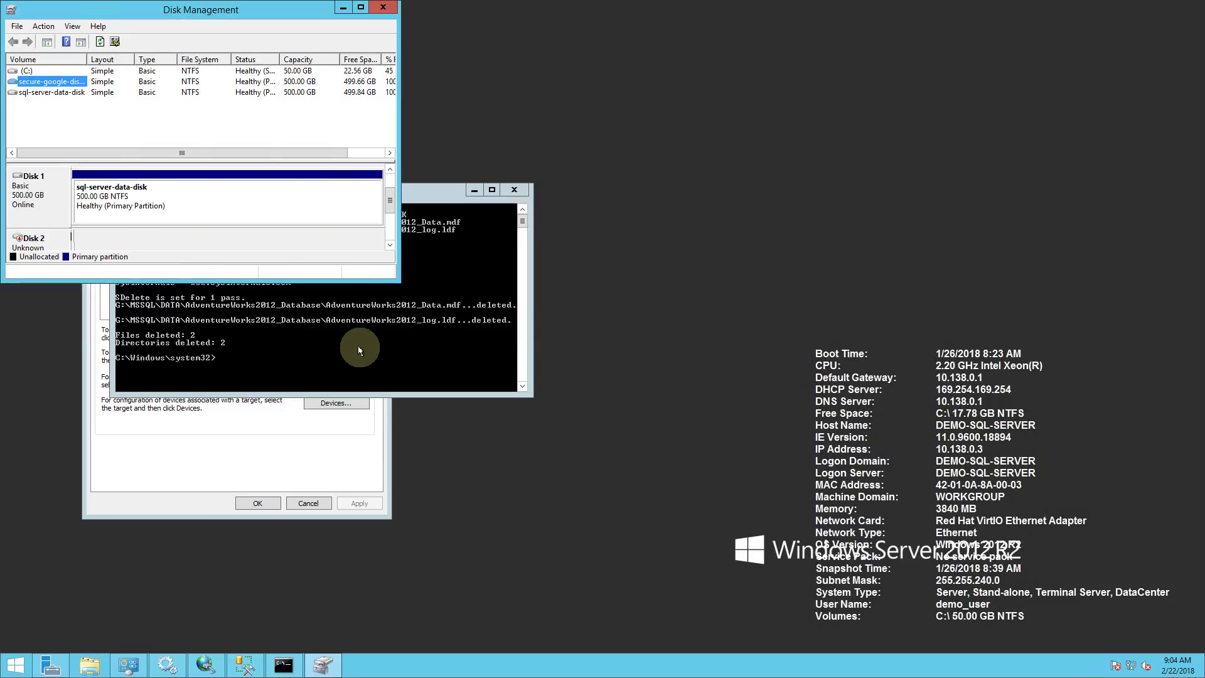
Browse G:\MSSQL\DATA\AdventureWorks2012_Database to confirm the data files, then return to SSMS.
click(90, 665)
click(601, 216)
double_click(601, 216)
double_click(386, 114)
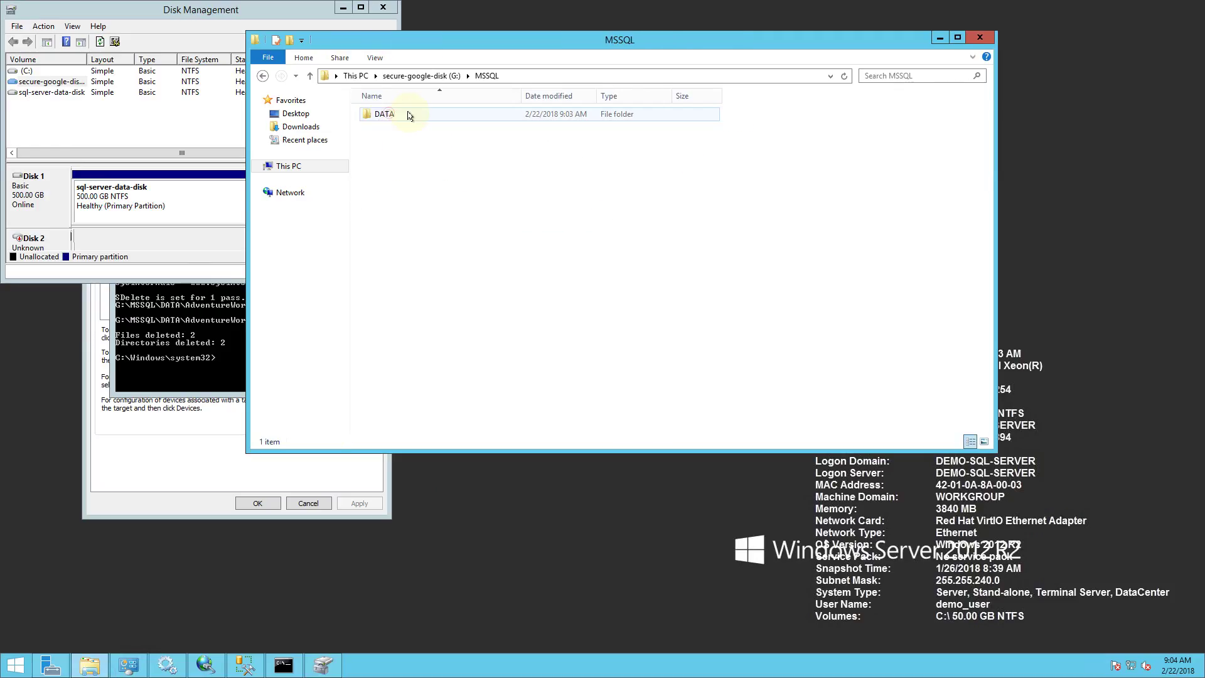
double_click(408, 115)
double_click(408, 114)
click(407, 114)
click(494, 207)
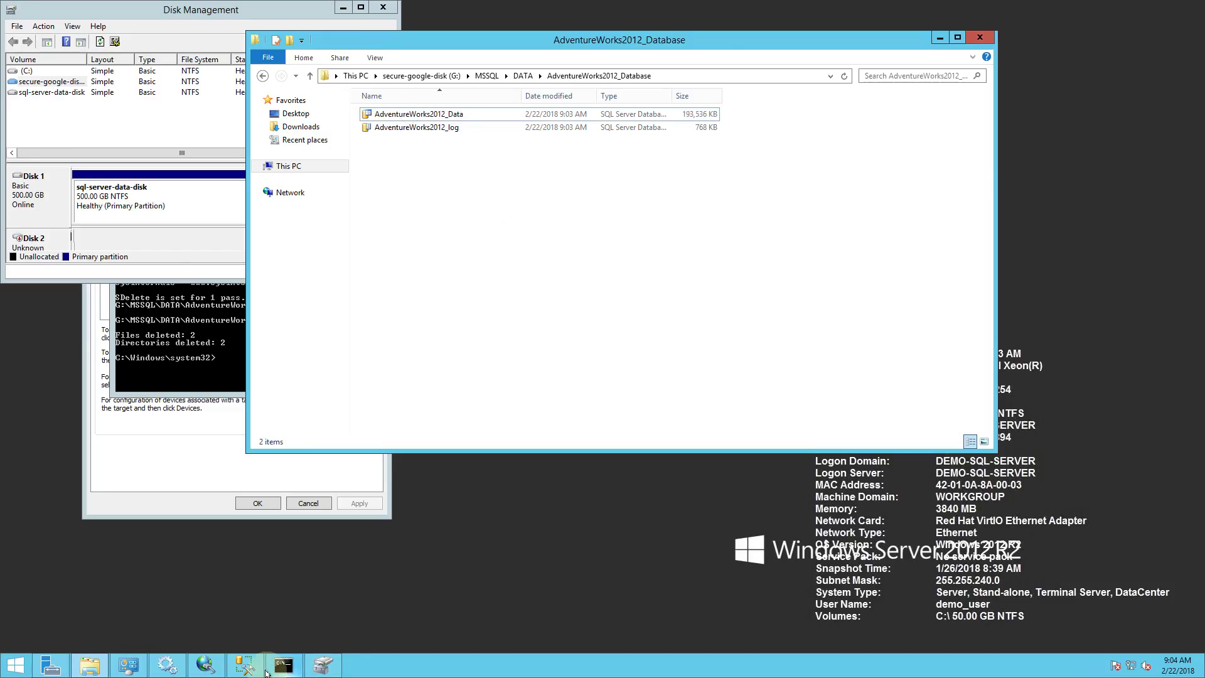
click(245, 664)
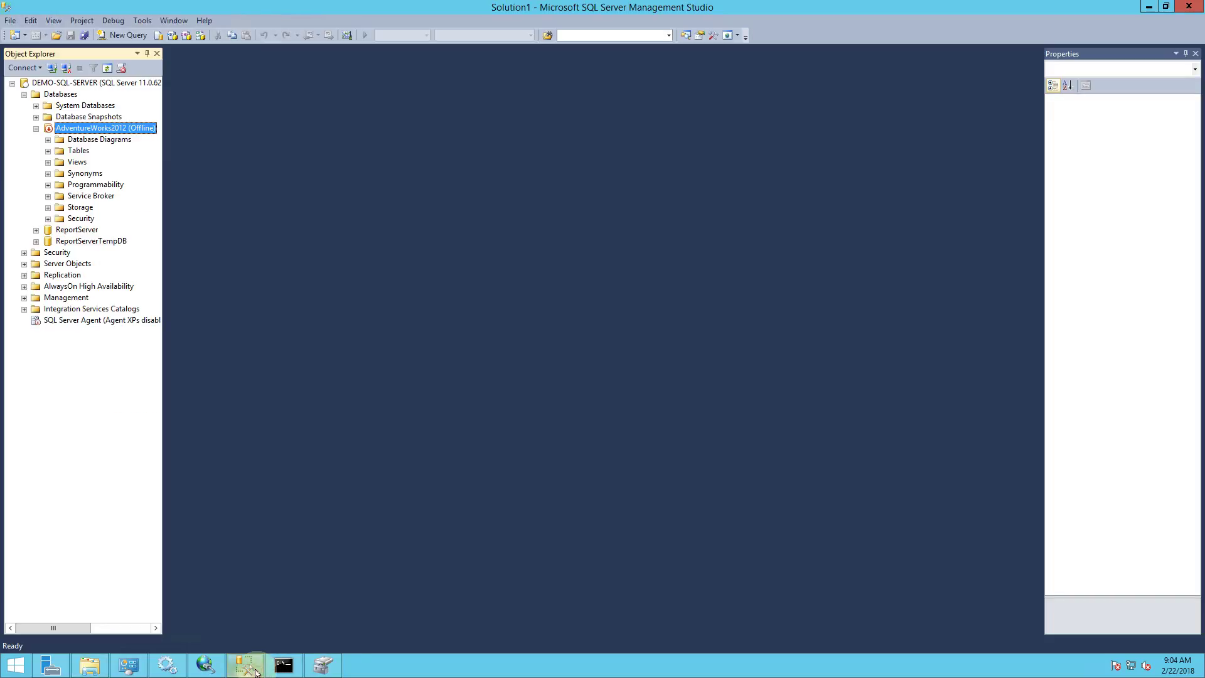
Bring AdventureWorks2012 online with Tasks > Bring Online and close the Success report.
right_click(114, 128)
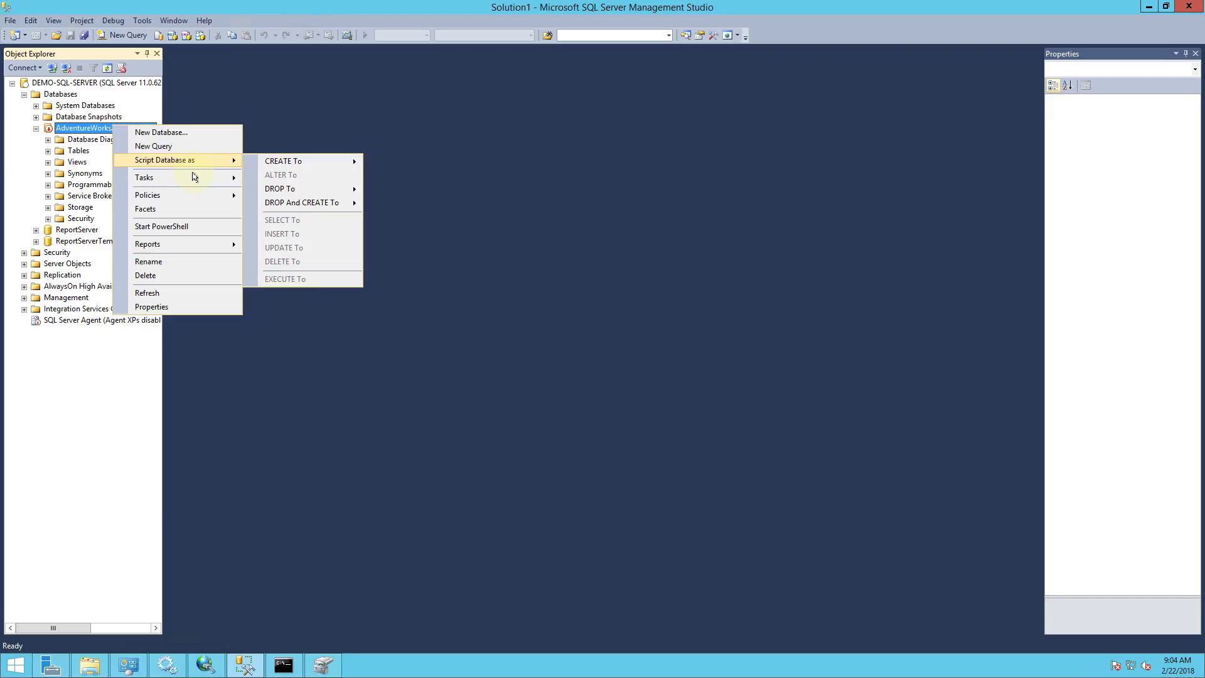
mouse_move(199, 179)
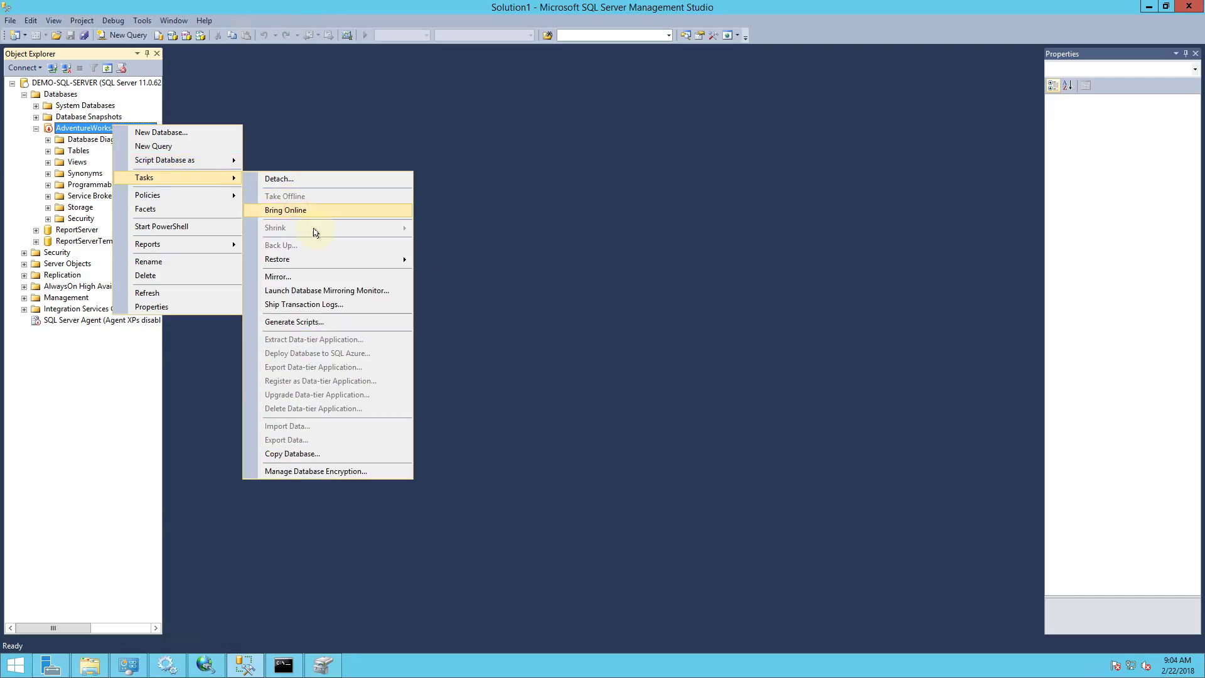
click(291, 210)
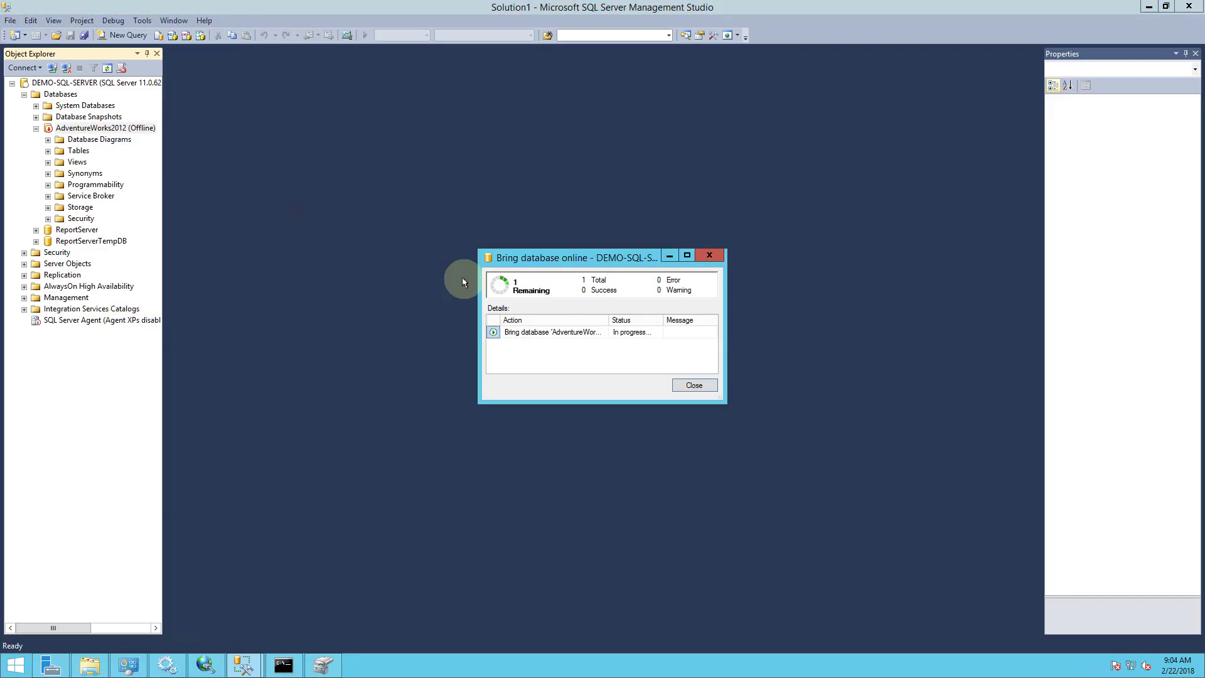
click(694, 386)
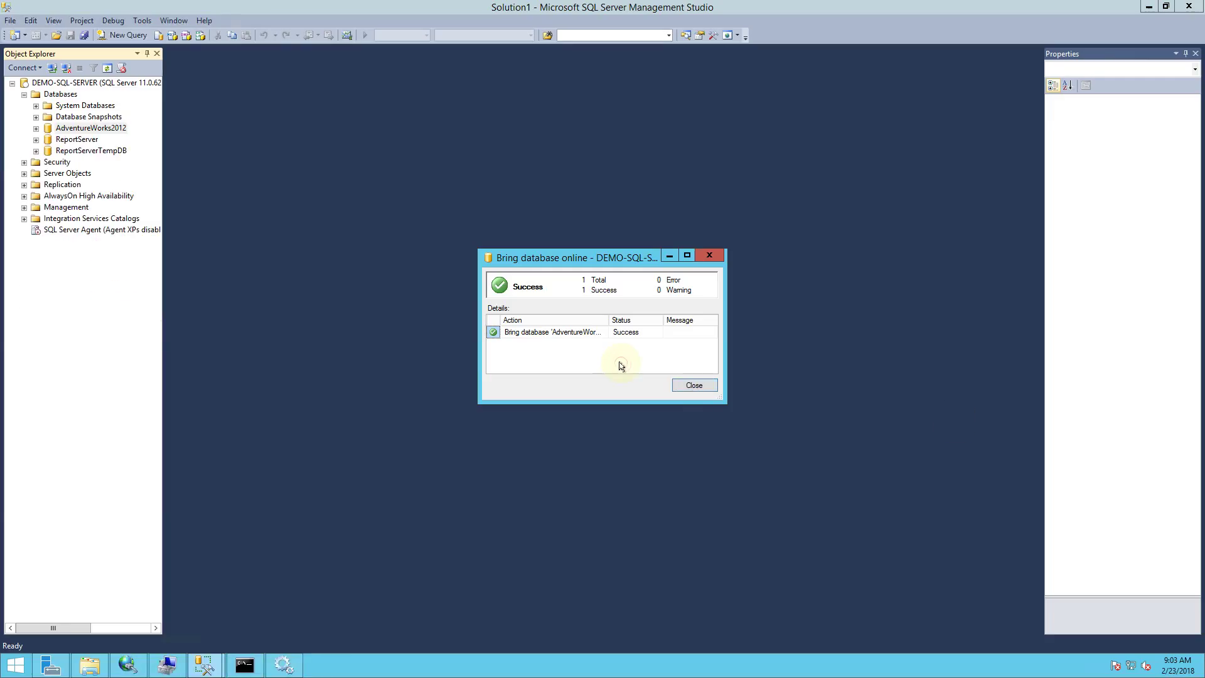
click(675, 389)
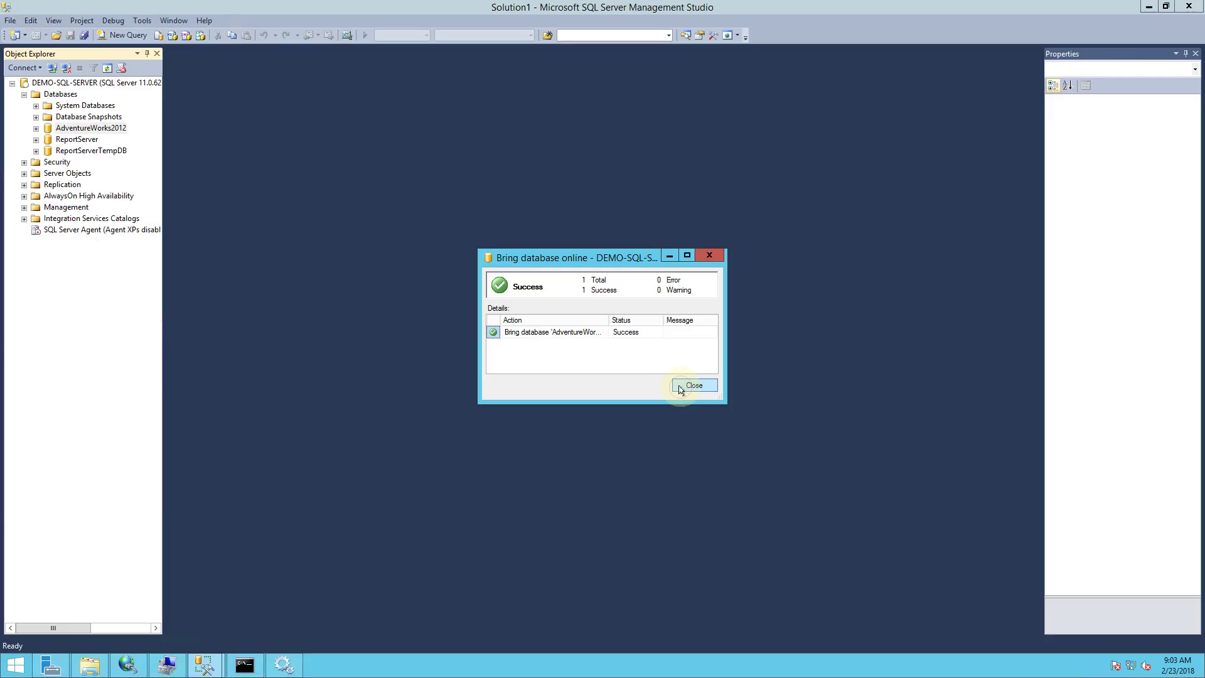